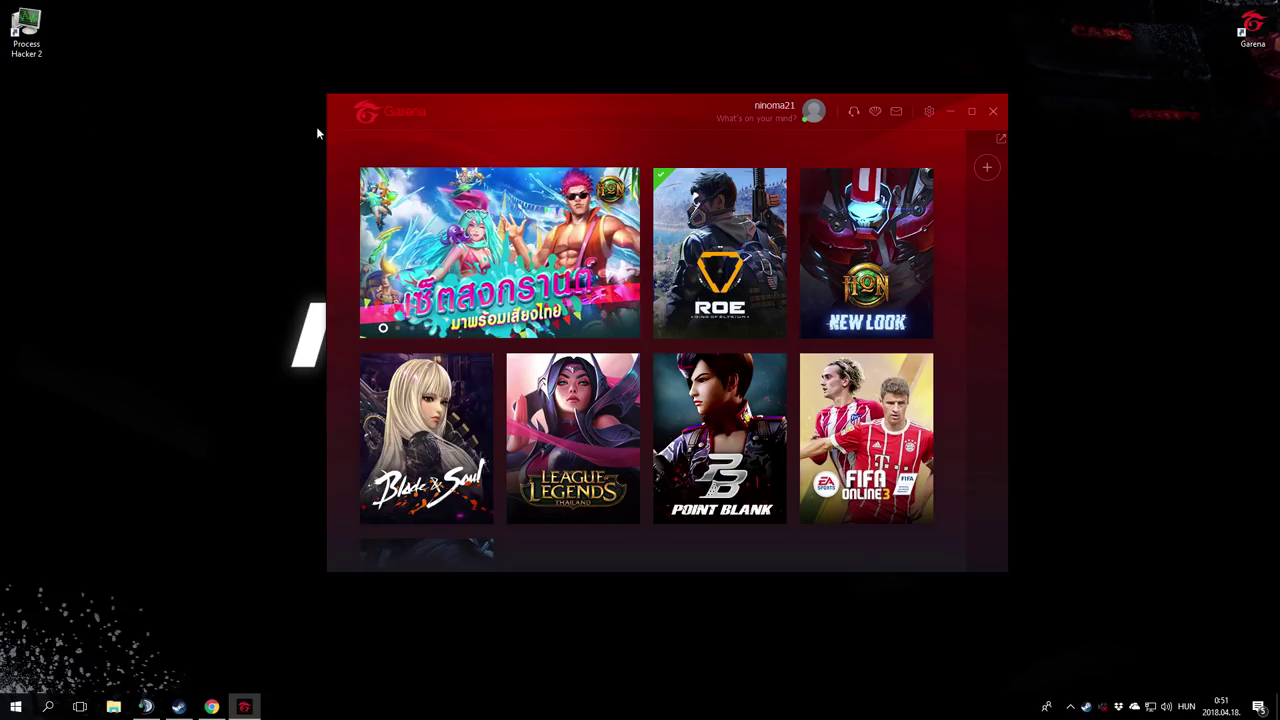
scroll(878, 392, "down", 1)
scroll(875, 388, "up", 1)
scroll(873, 386, "down", 4)
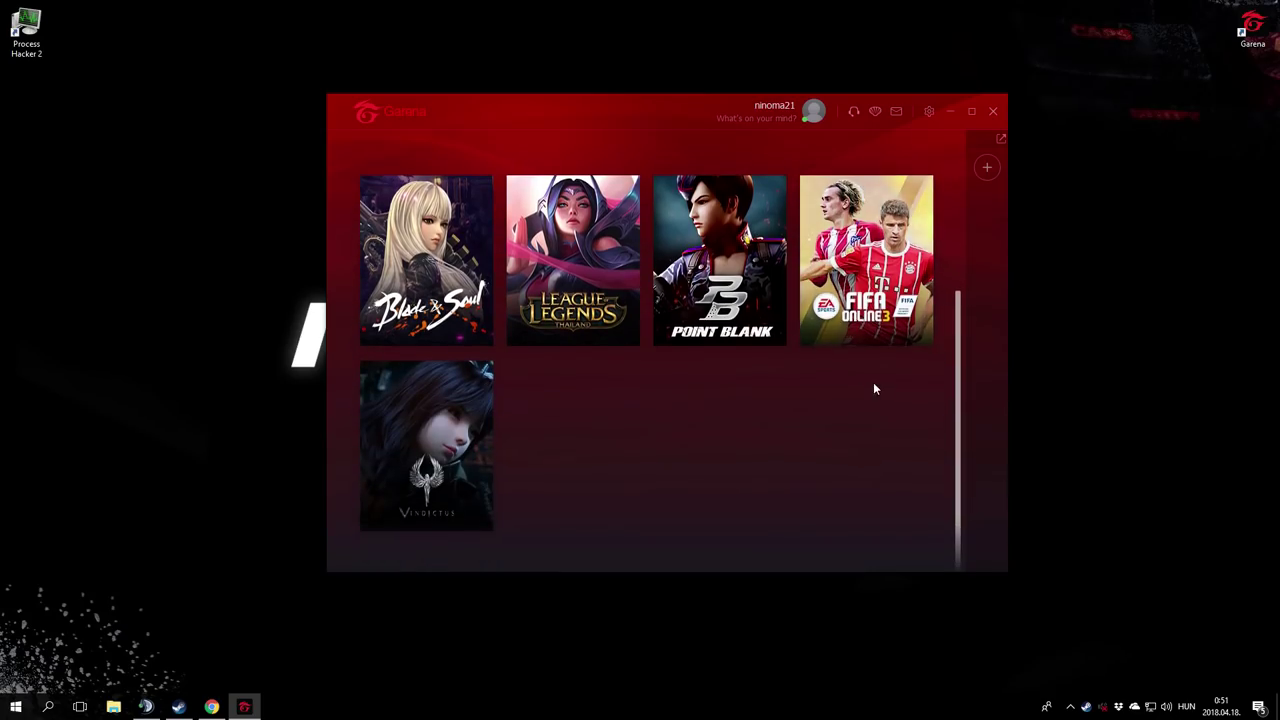
scroll(873, 386, "up", 4)
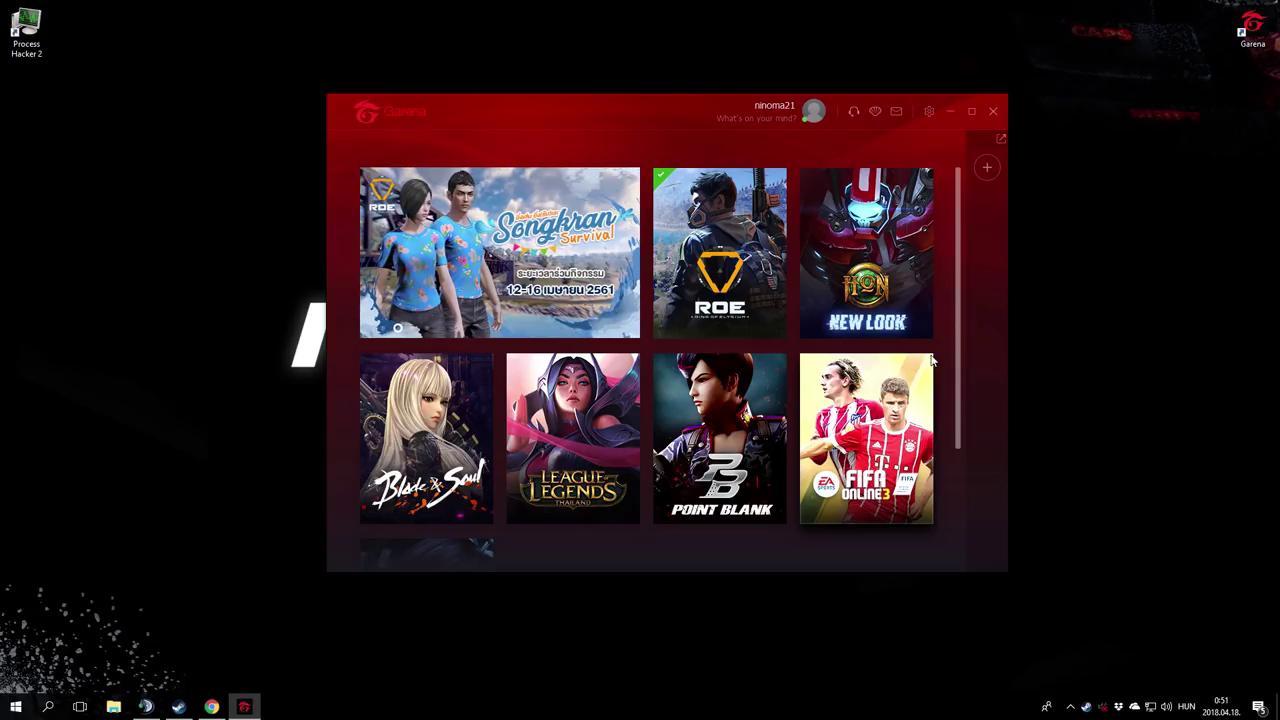
Set the Garena region to Hong Kong in the general settings and save.
left_click(929, 113)
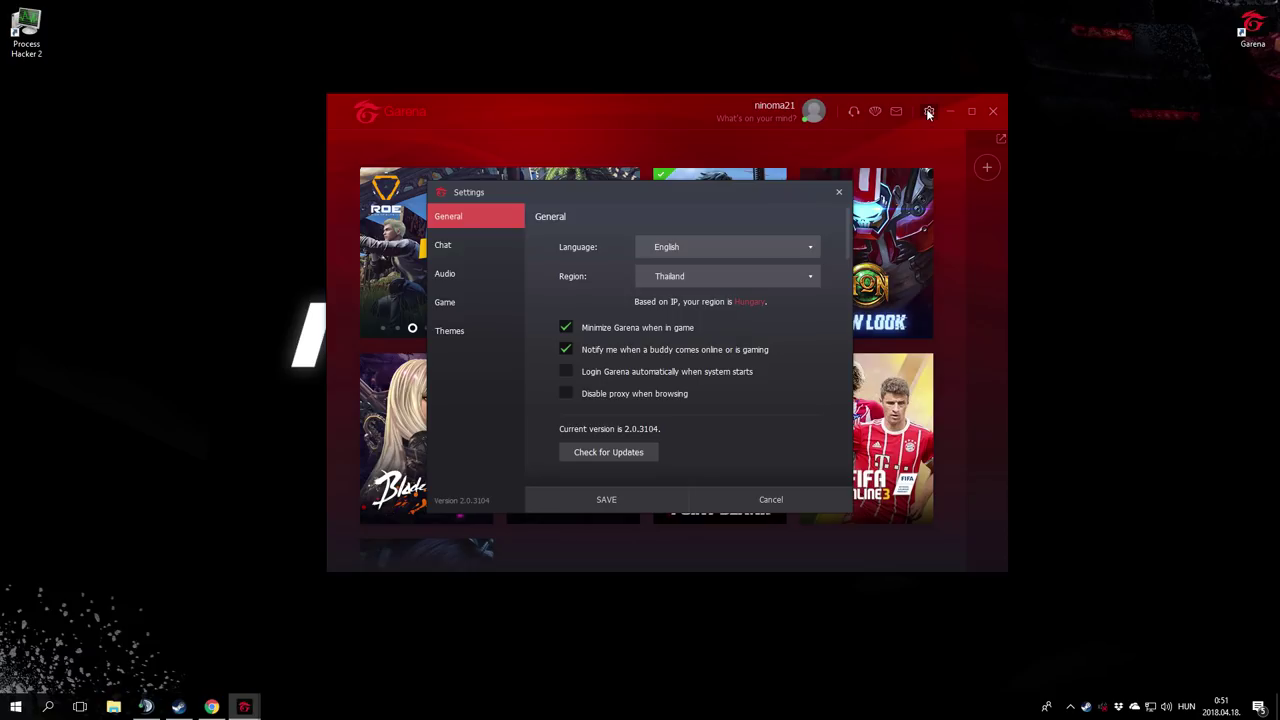
left_click(648, 277)
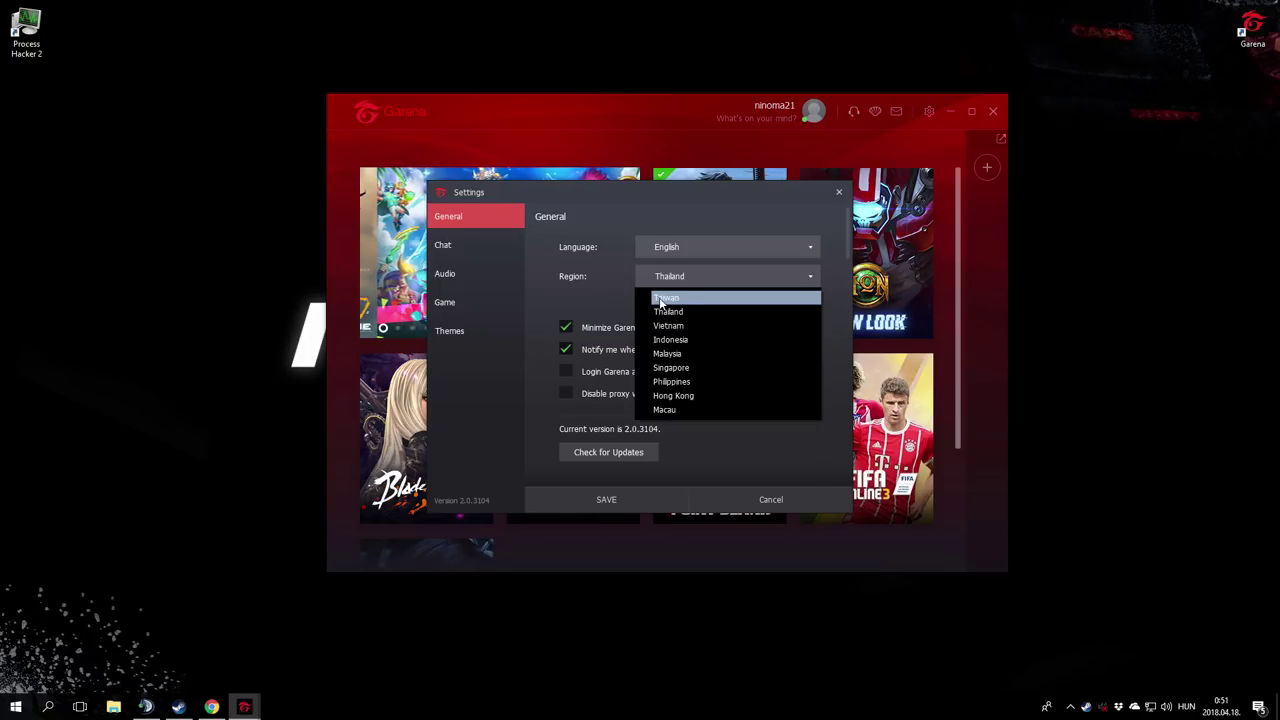
left_click(681, 395)
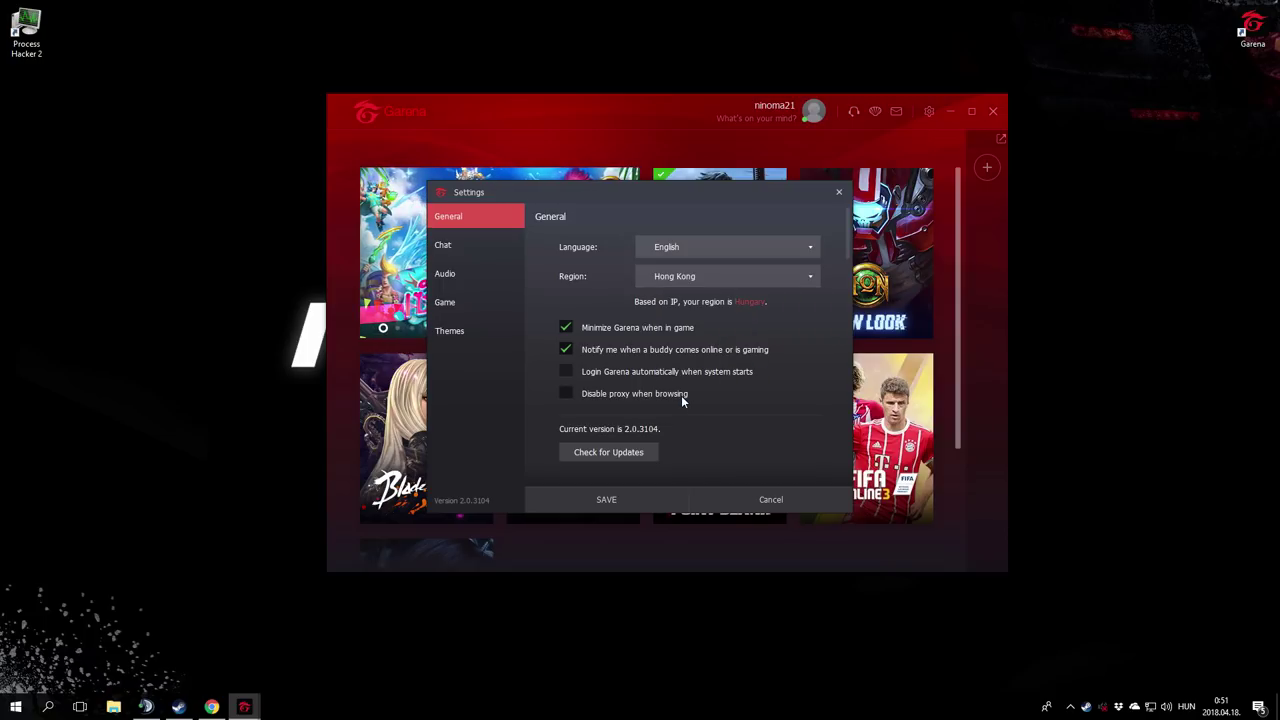
left_click(607, 499)
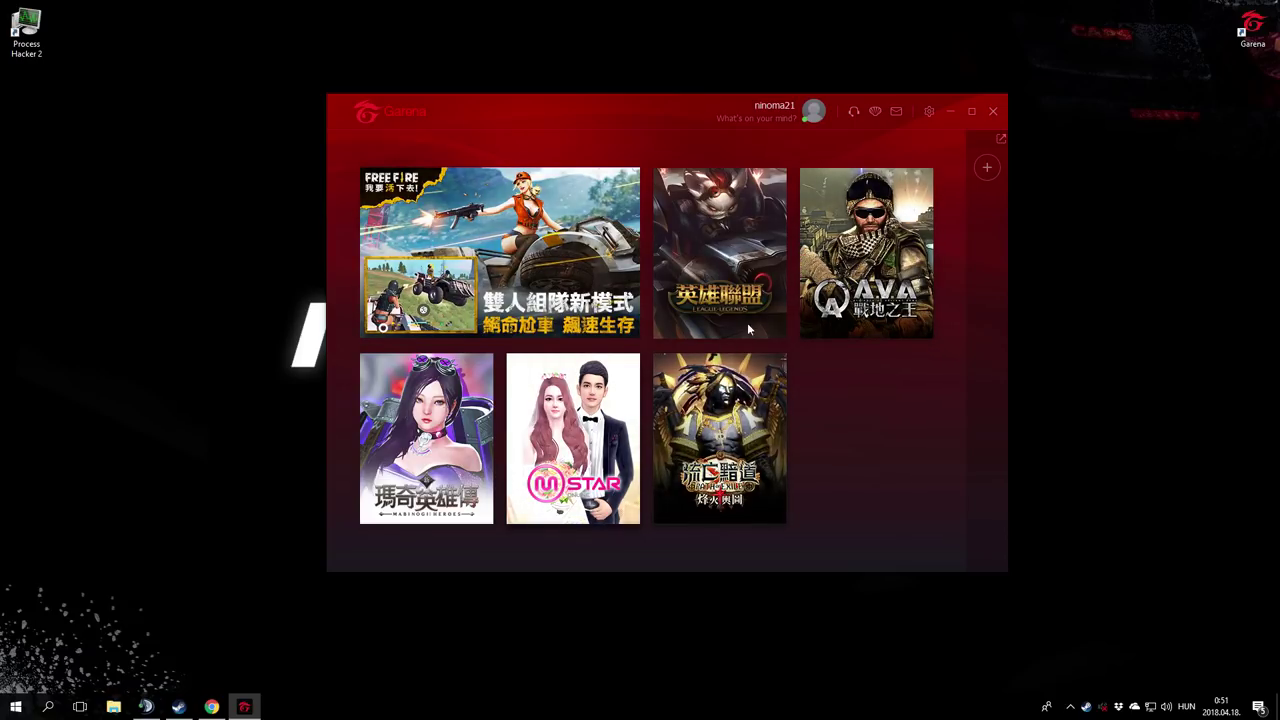
Set the Garena region to Thailand in the general settings and save.
left_click(929, 111)
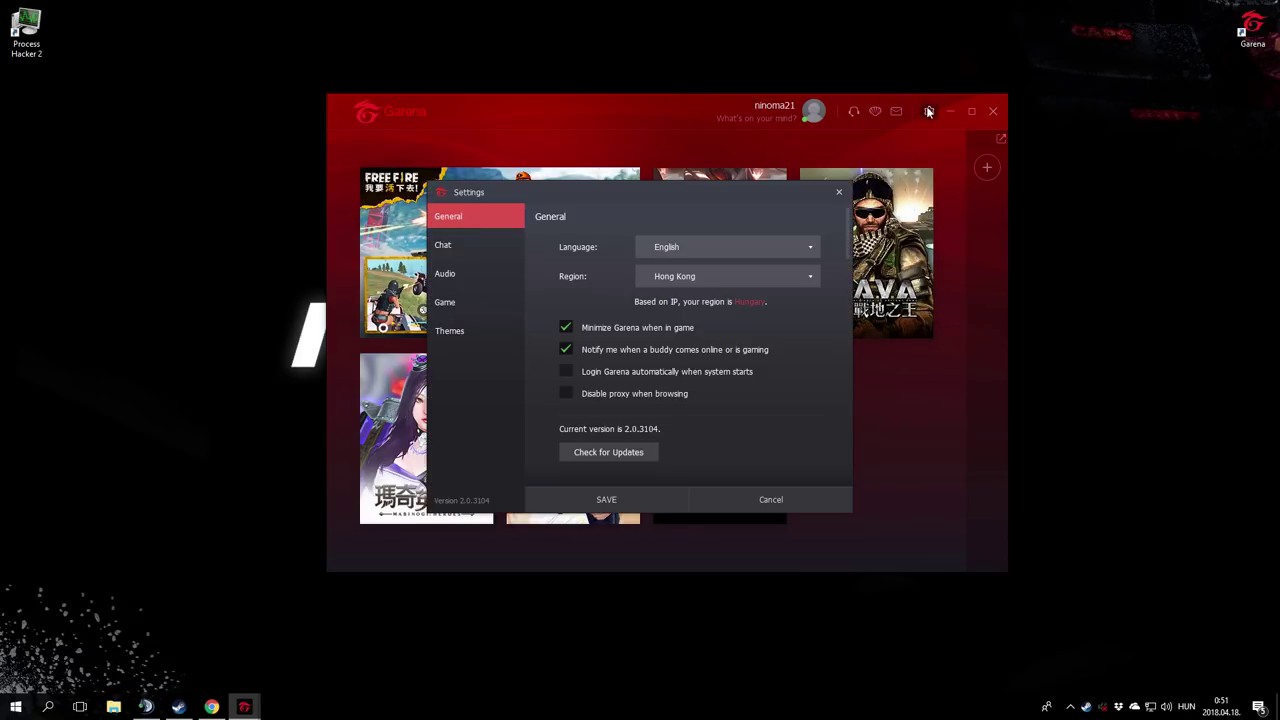
left_click(674, 278)
left_click(668, 311)
left_click(607, 499)
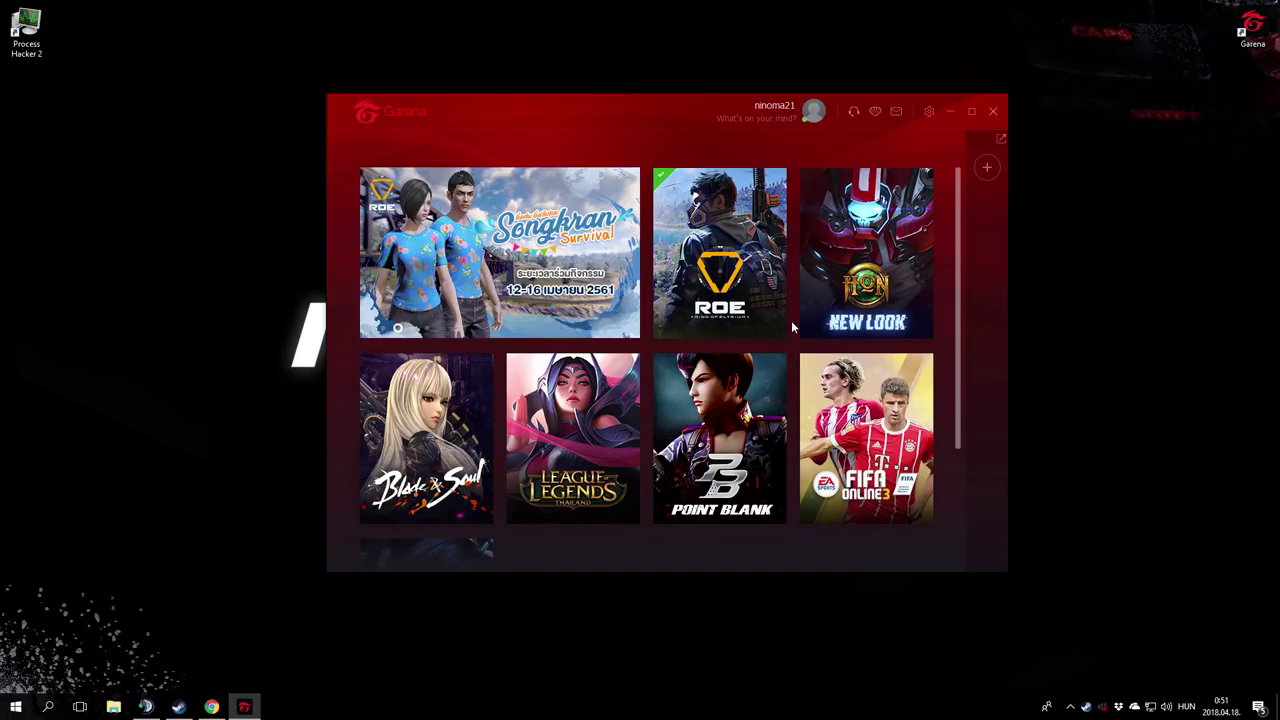
Open the ROE game page from the Garena game library and look over its description.
scroll(828, 237, "down", 2)
scroll(828, 237, "up", 2)
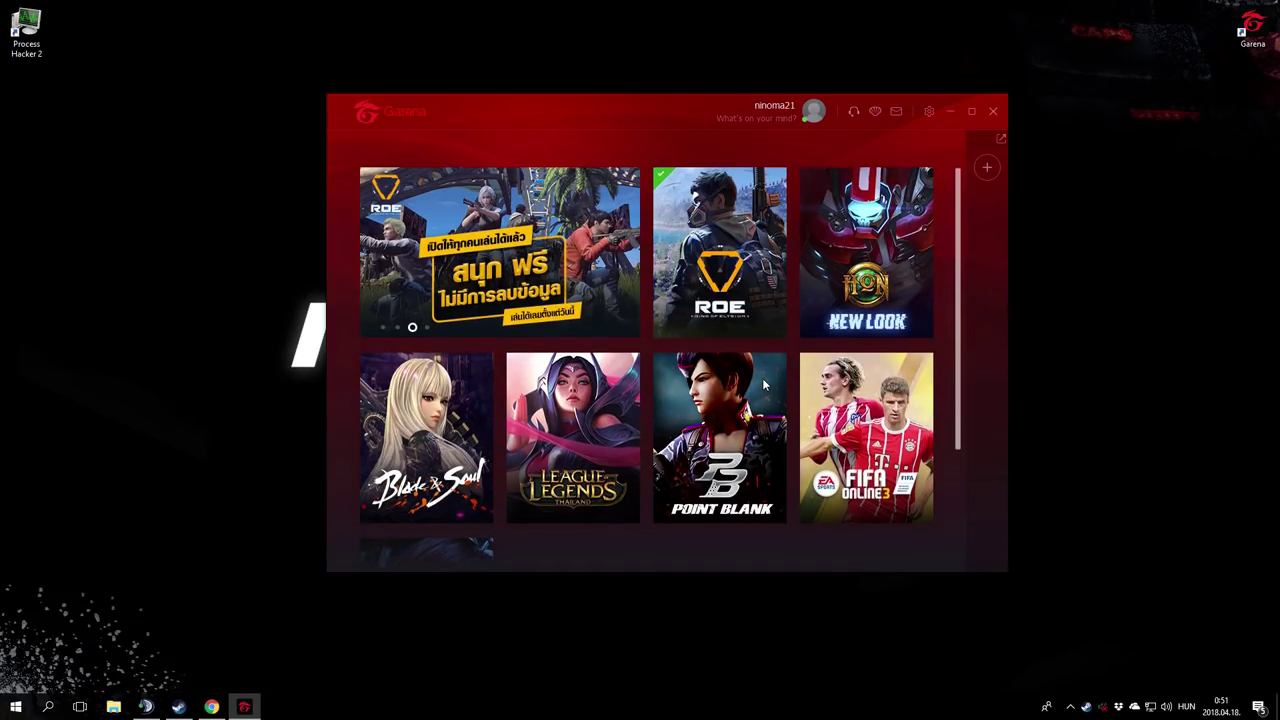
left_click(703, 283)
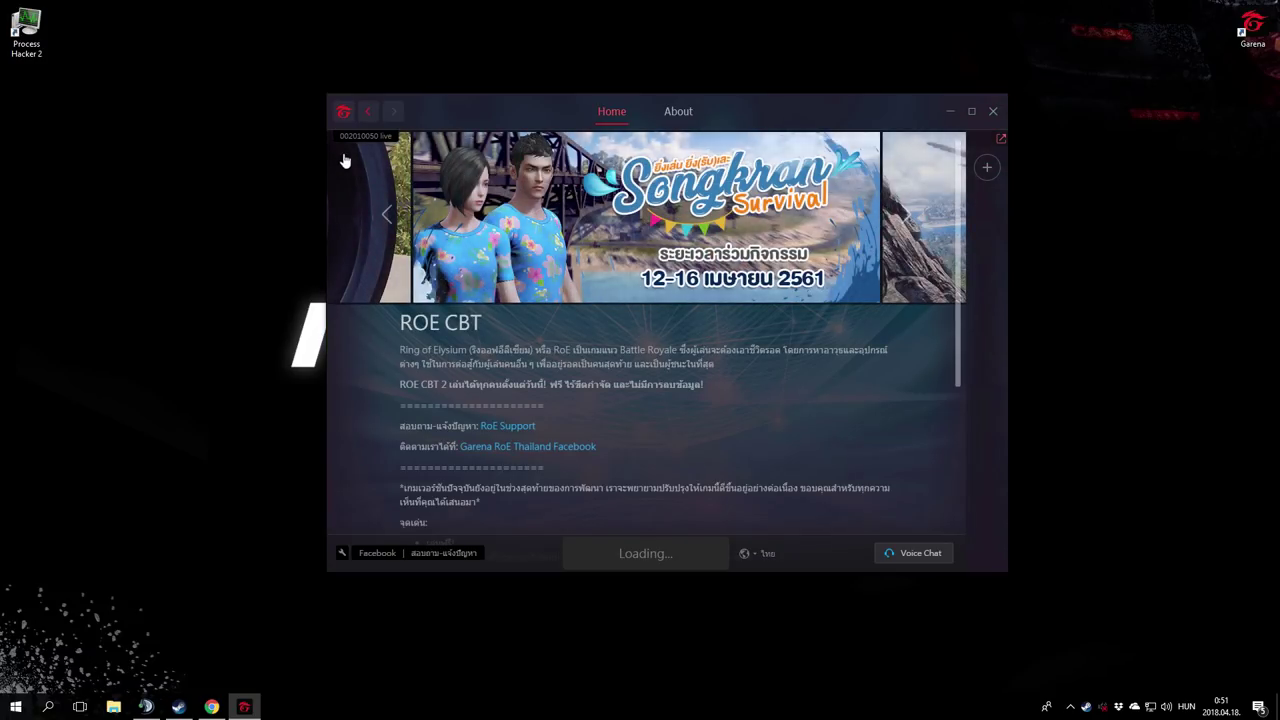
left_click(367, 113)
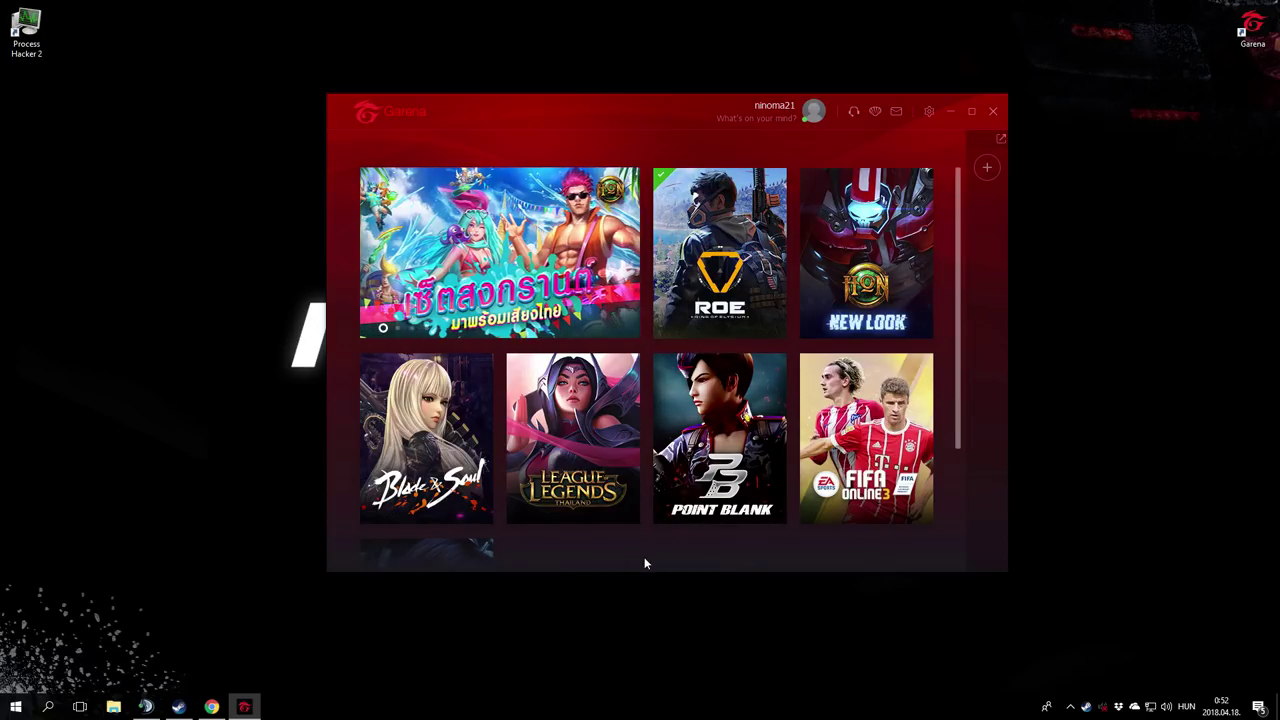
left_click(680, 305)
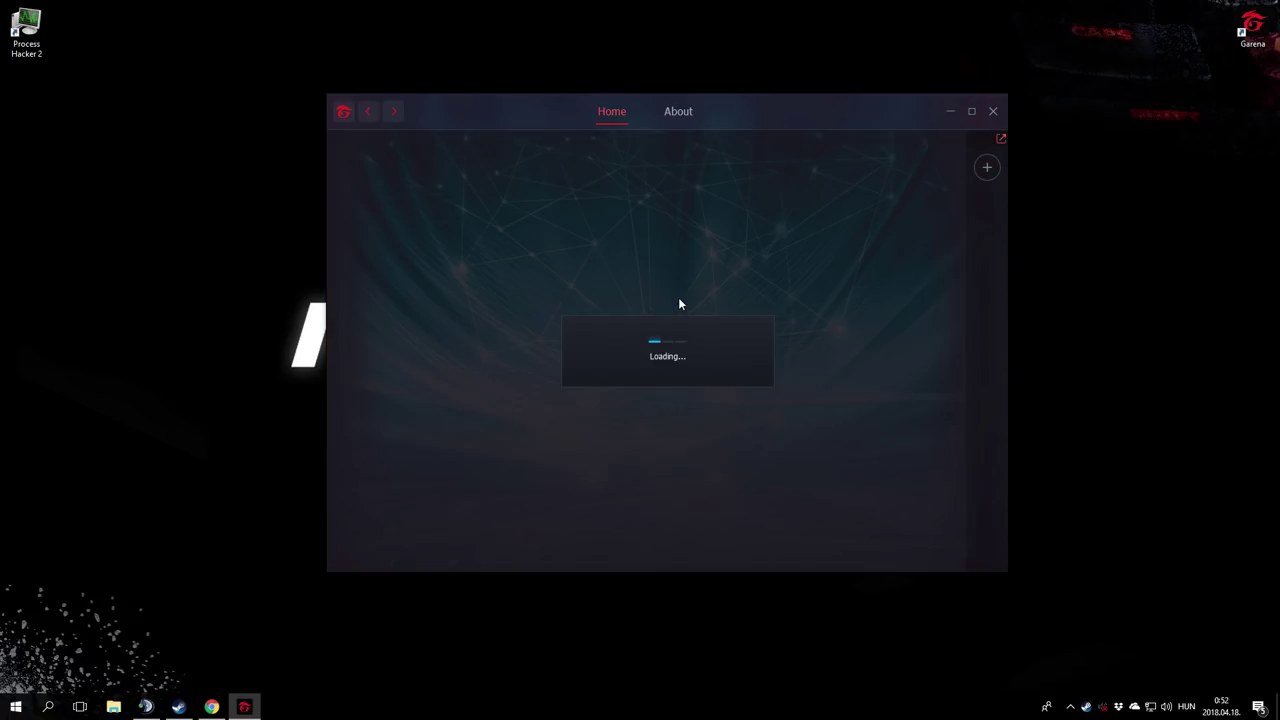
scroll(605, 330, "down", 3)
scroll(598, 348, "up", 3)
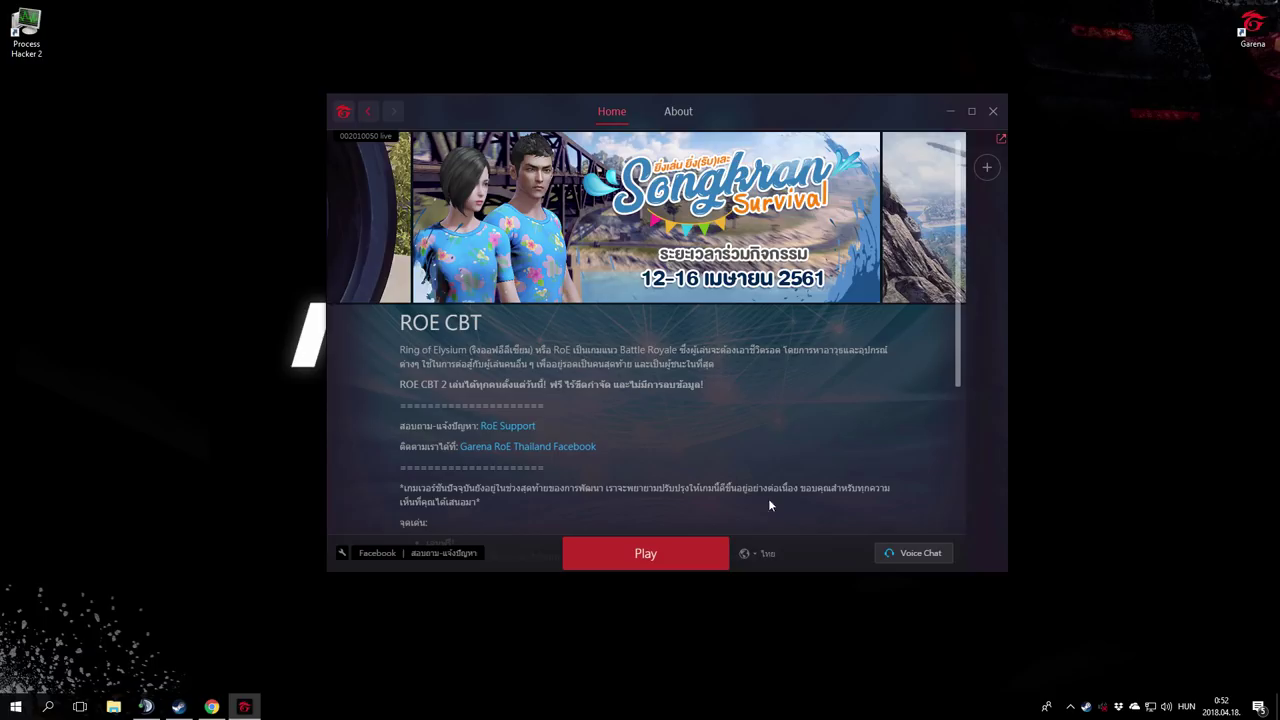
Select ไทย as the game language on the ROE page.
left_click(757, 555)
left_click(768, 566)
left_click(766, 556)
left_click(767, 566)
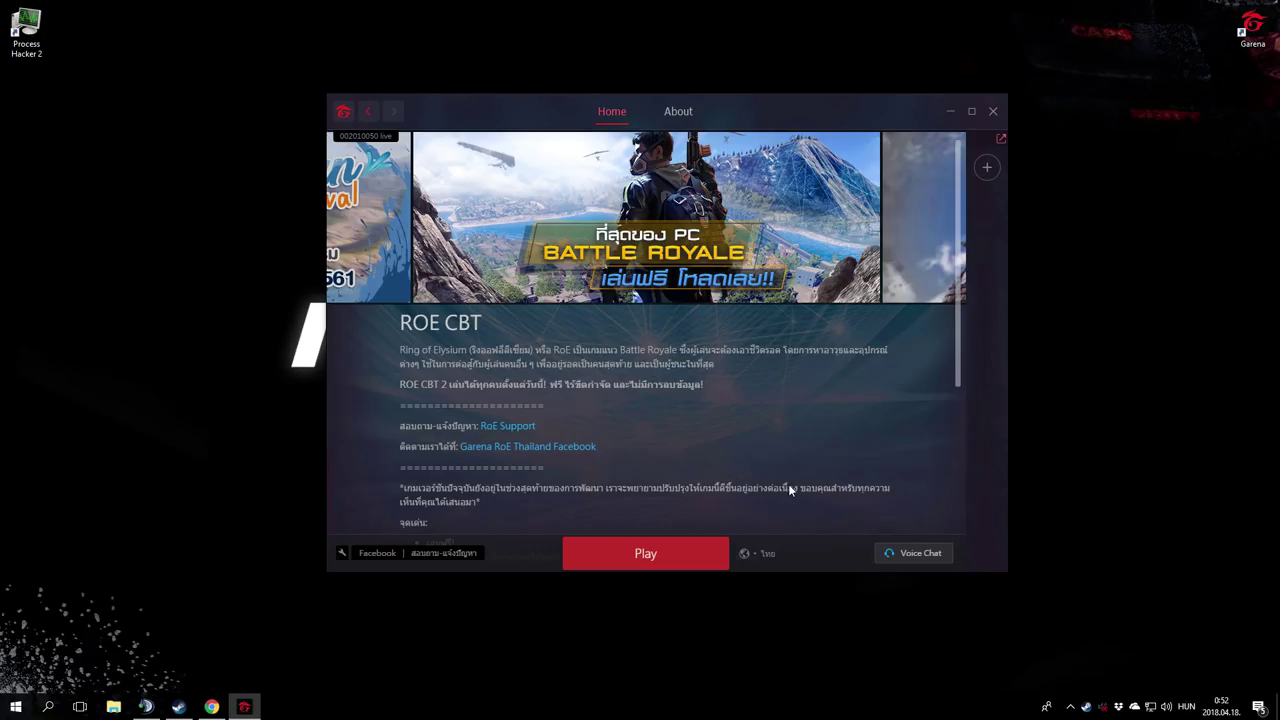
Launch ROE from its Garena page and reposition the Process Hacker 2 shortcut on the desktop.
left_click(992, 112)
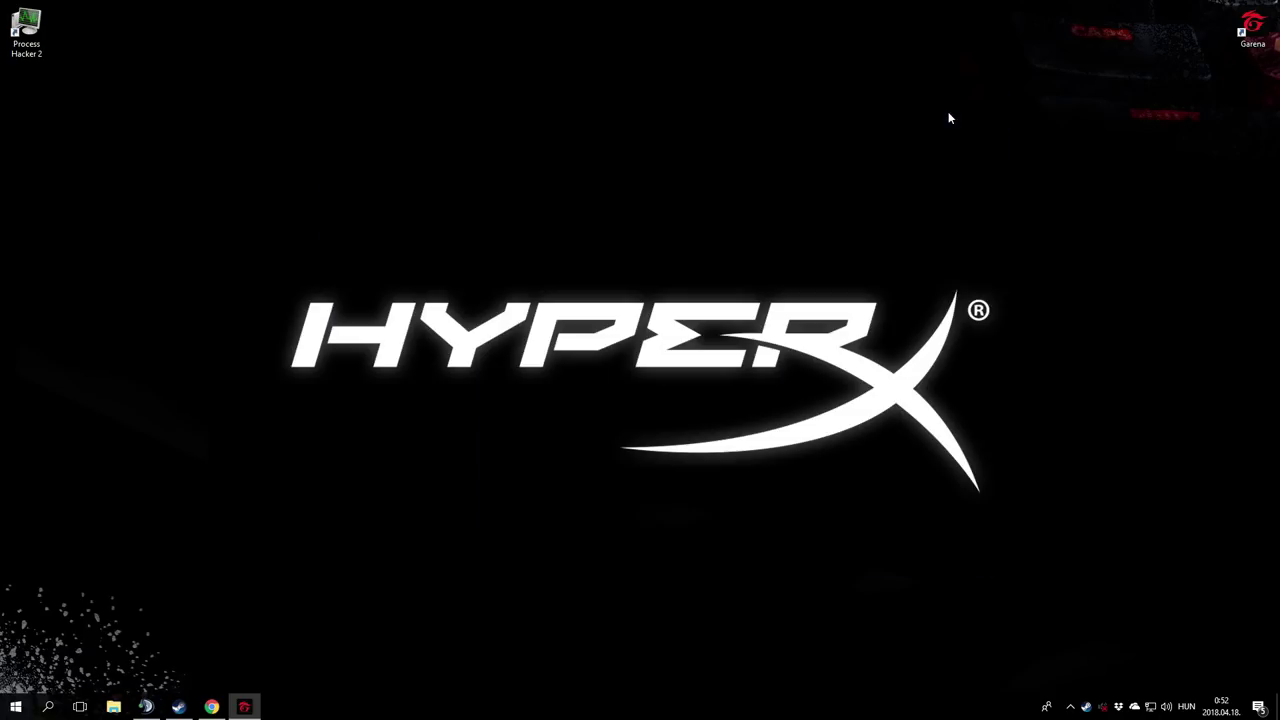
left_click_drag(44, 52, 637, 147)
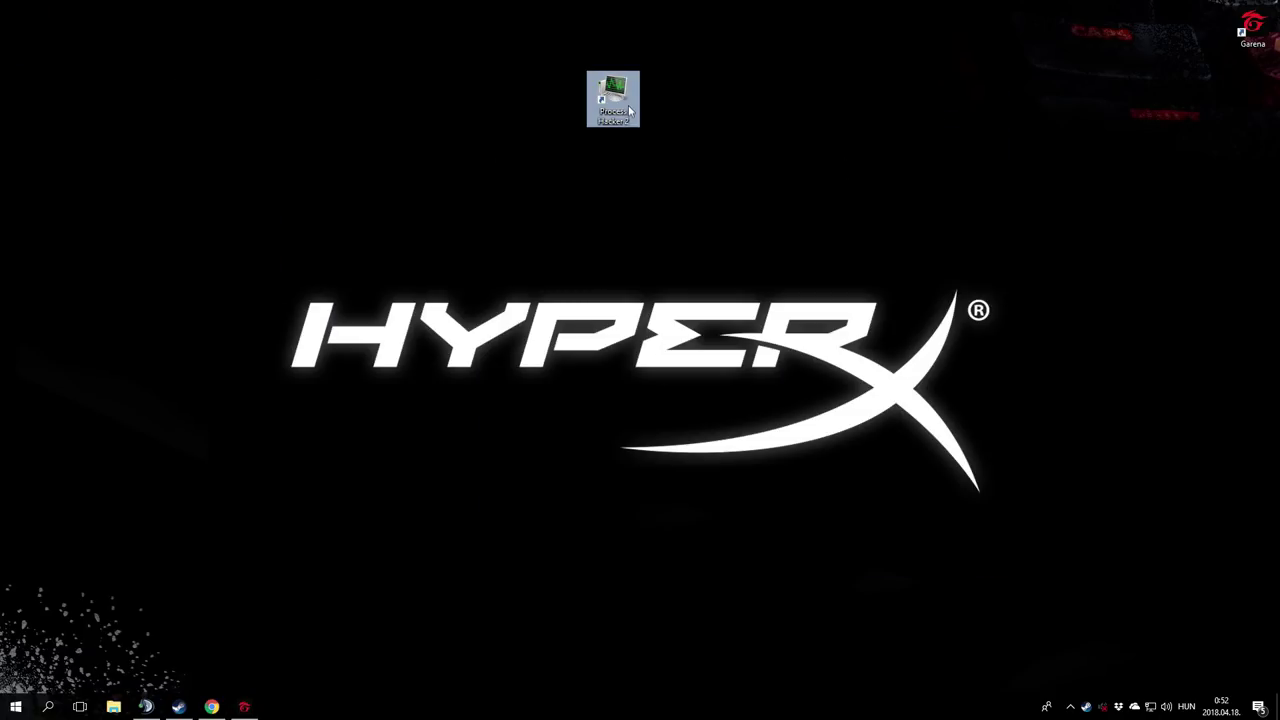
left_click(244, 706)
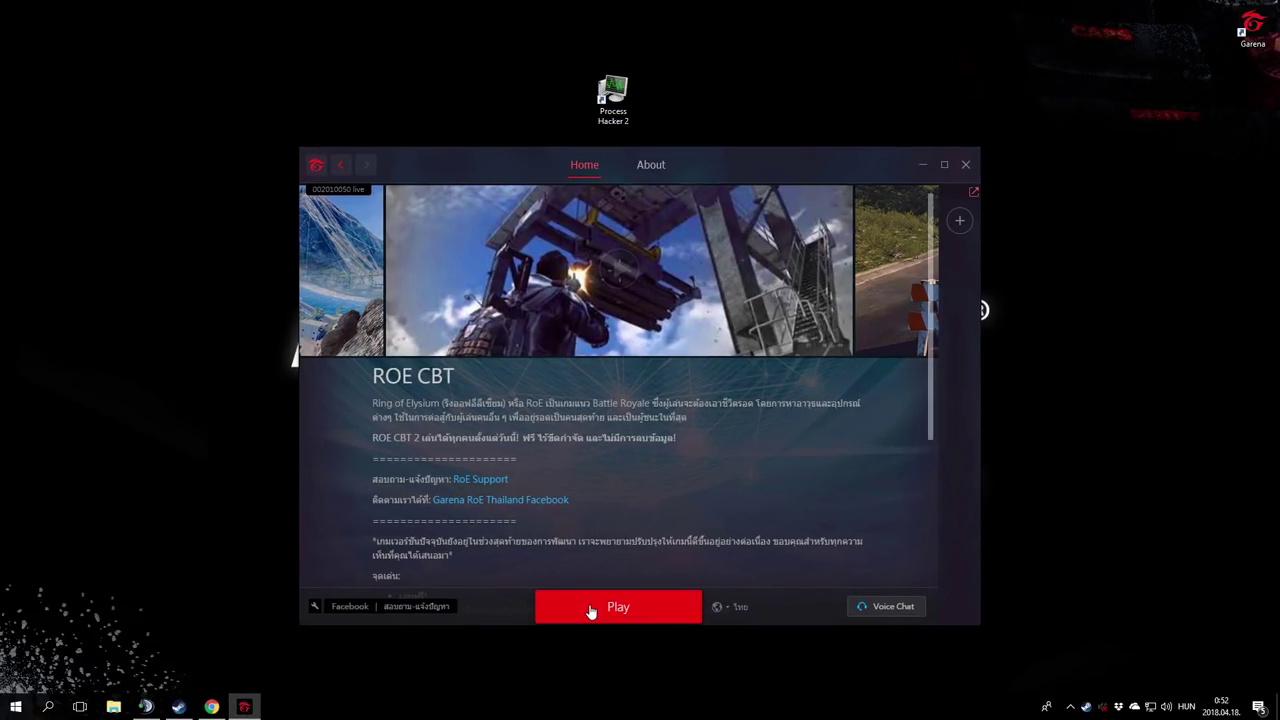
left_click(591, 611)
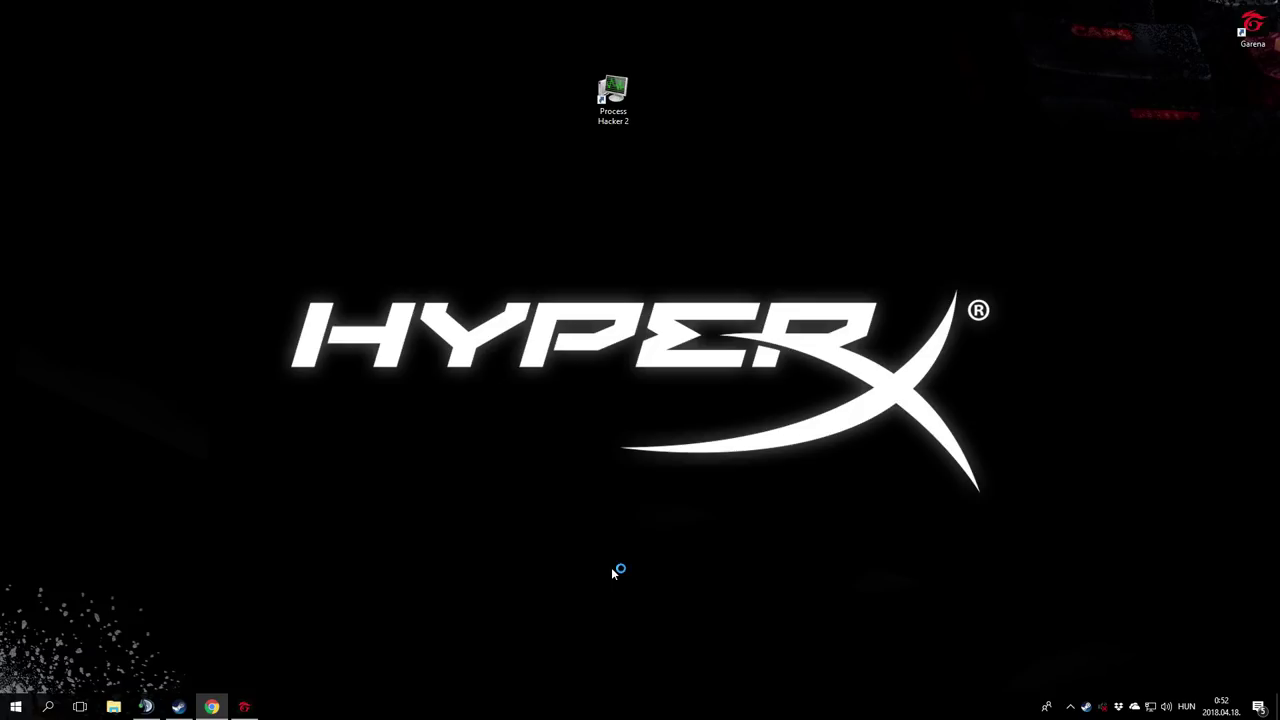
left_click_drag(622, 98, 708, 110)
key("Delete")
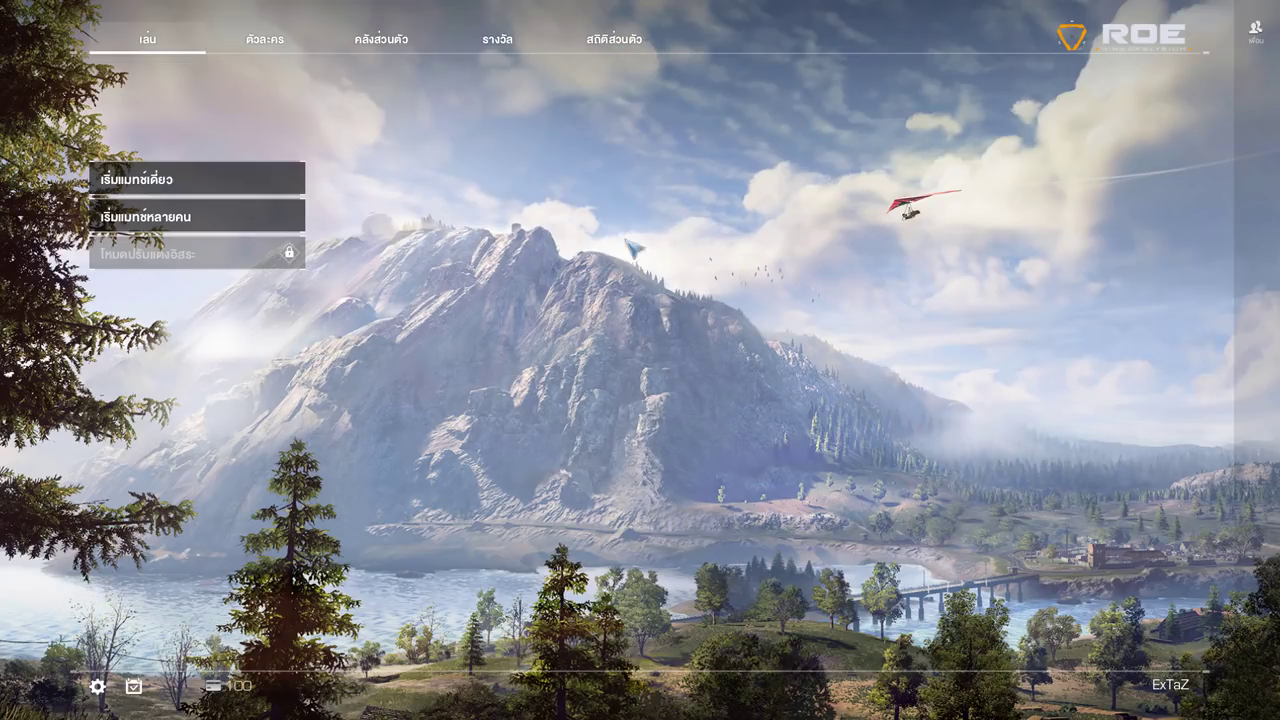
Switch the game from full screen to windowed mode in its display settings and confirm.
key("Escape")
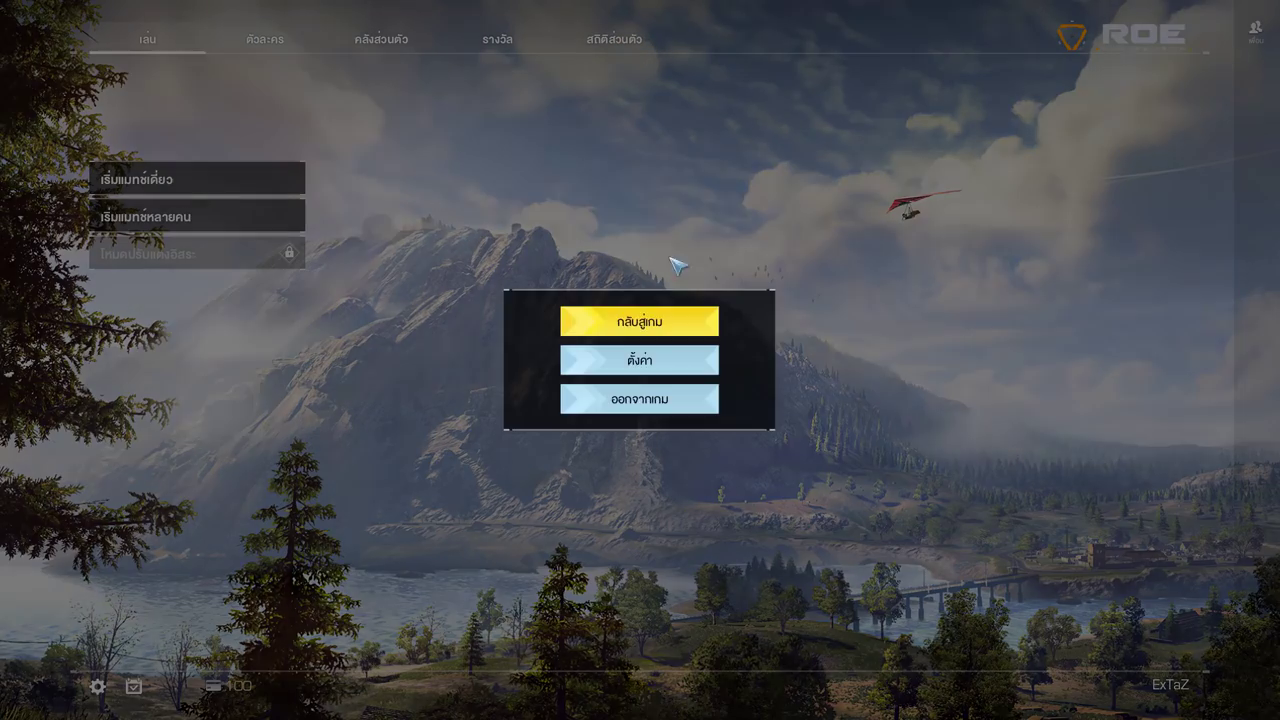
left_click(641, 361)
left_click(945, 236)
left_click(957, 260)
left_click(894, 572)
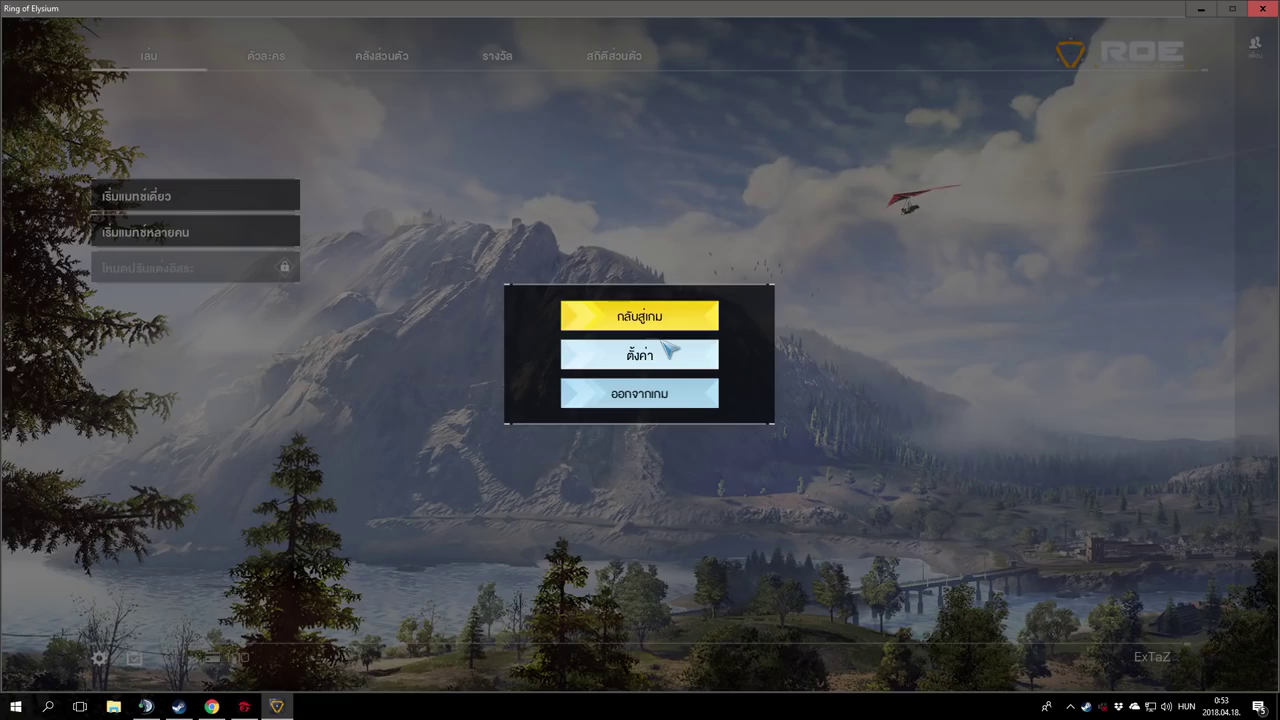
Set the game's screen resolution to 1280x720 in the display settings and confirm.
left_click(652, 364)
left_click(945, 181)
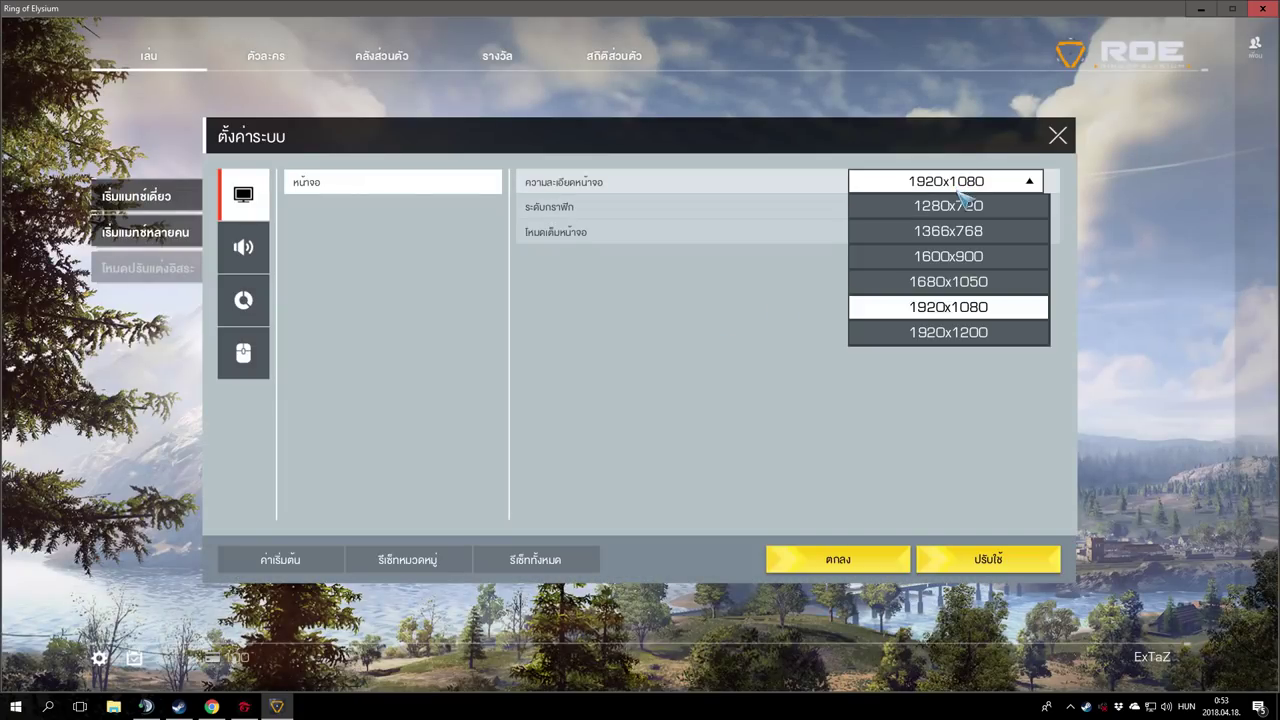
left_click(966, 205)
left_click(842, 556)
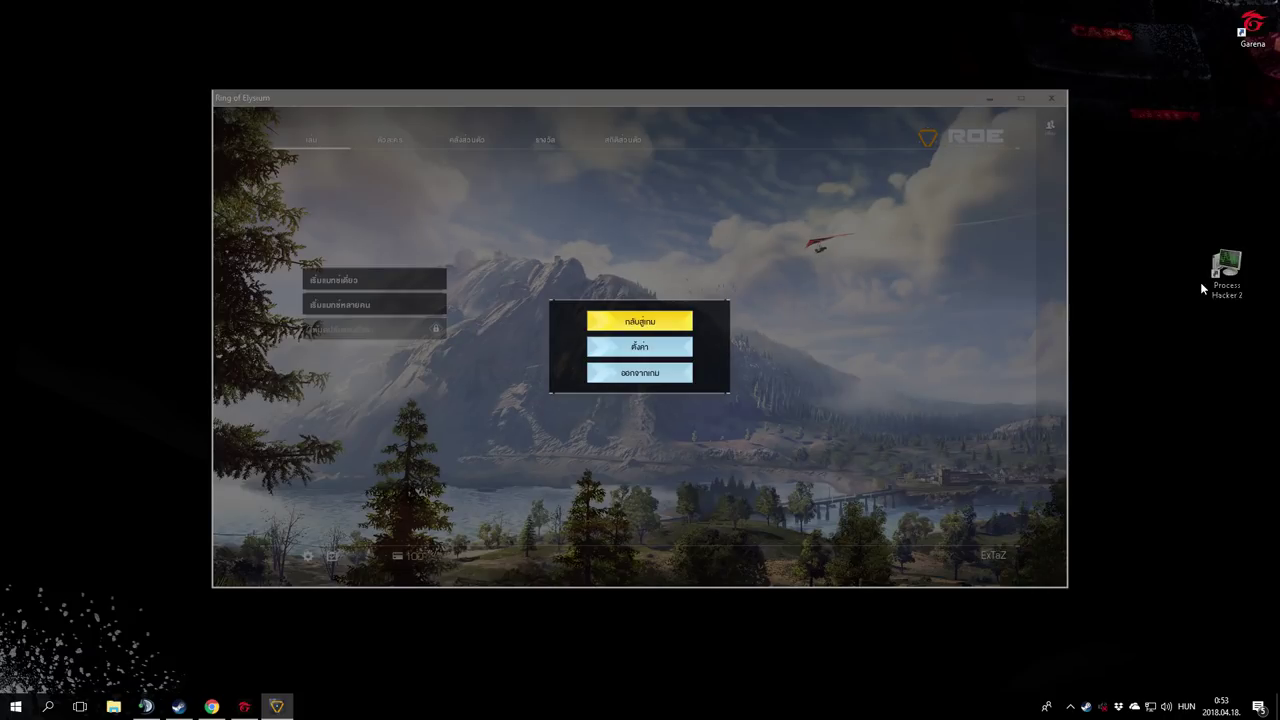
Start Process Hacker 2 from the desktop shortcut and move its window clear of the screen edge.
left_click(1150, 287)
double_click(1158, 314)
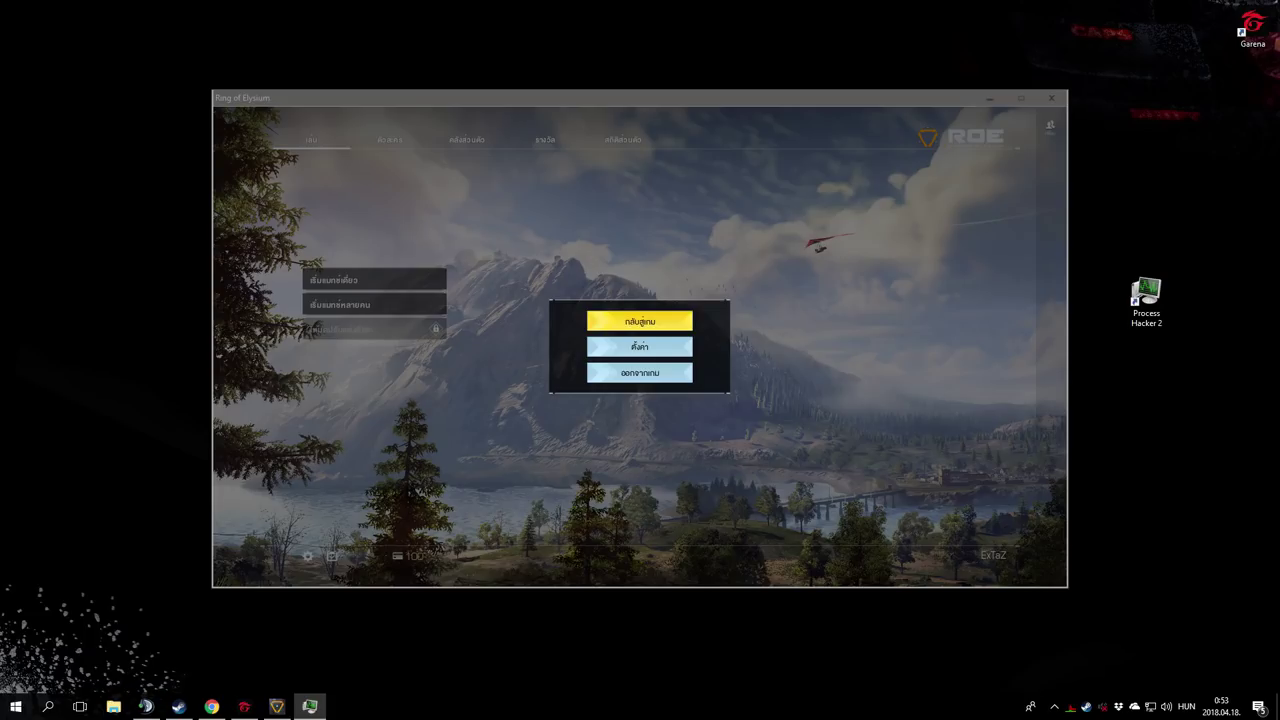
left_click_drag(486, 45, 620, 88)
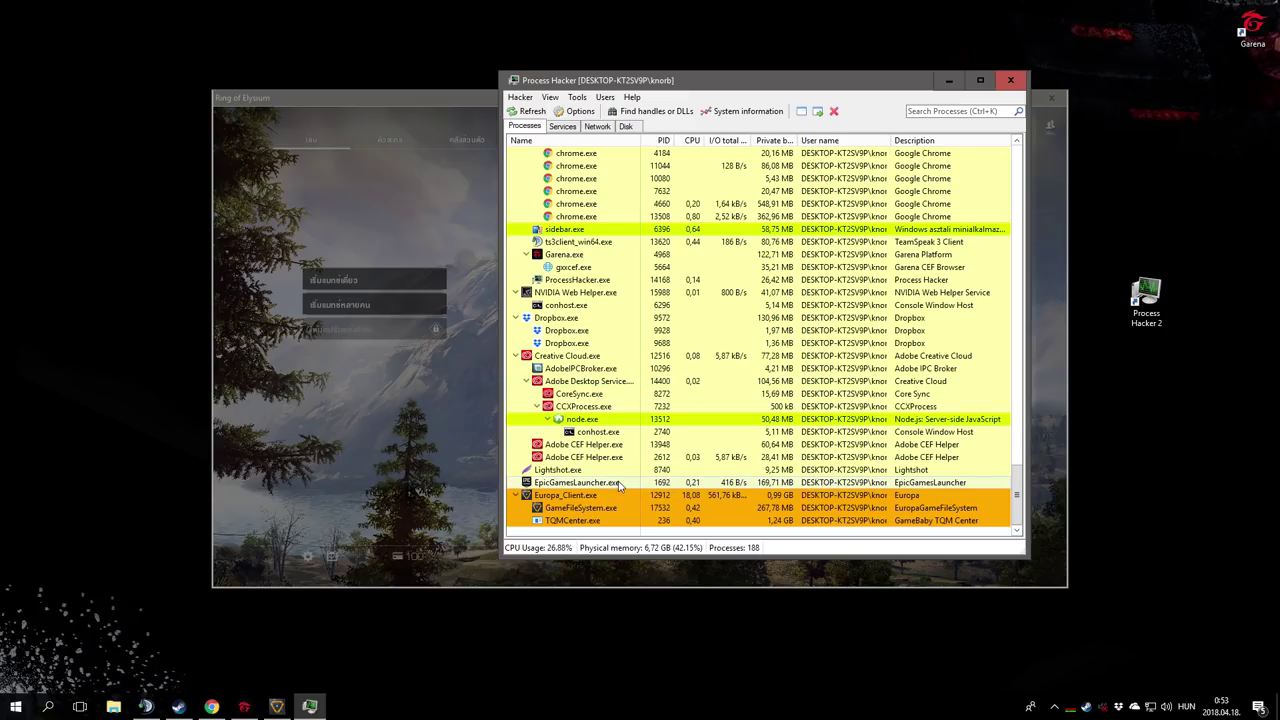
Copy the full command line from the properties of the Europa_Client.exe process, then close its dialogs.
mouse_move(550, 500)
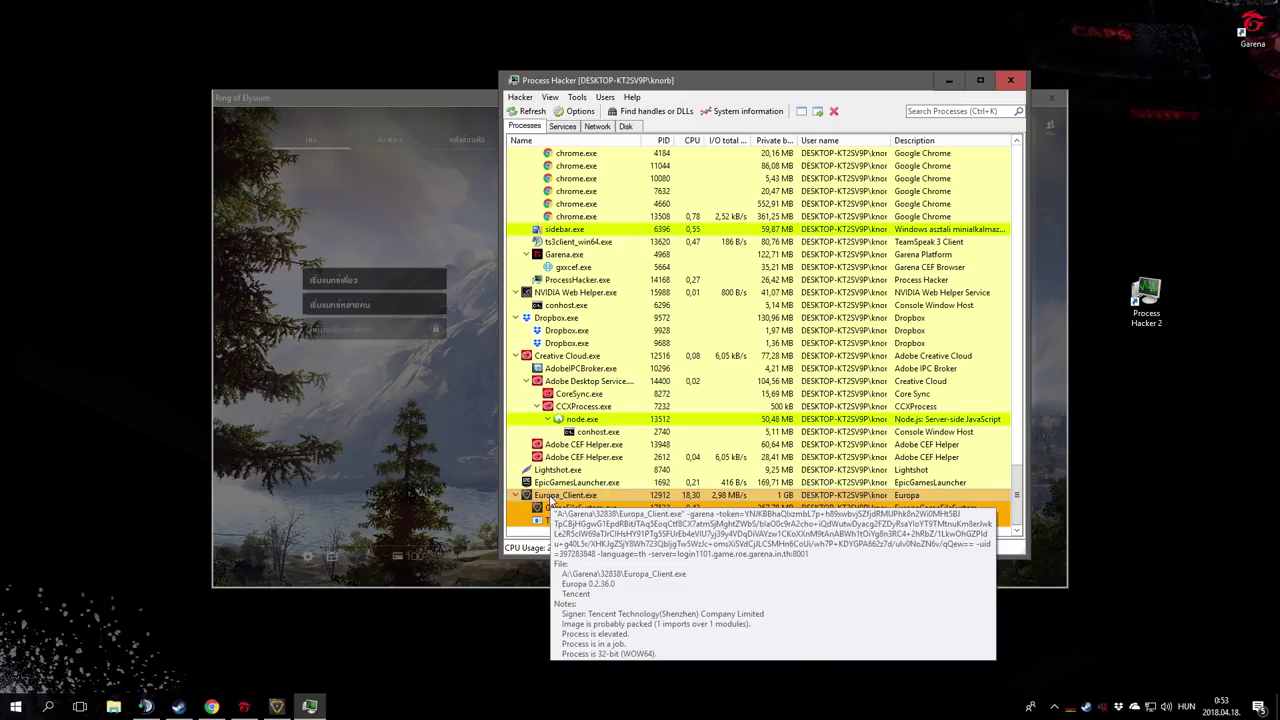
right_click(550, 497)
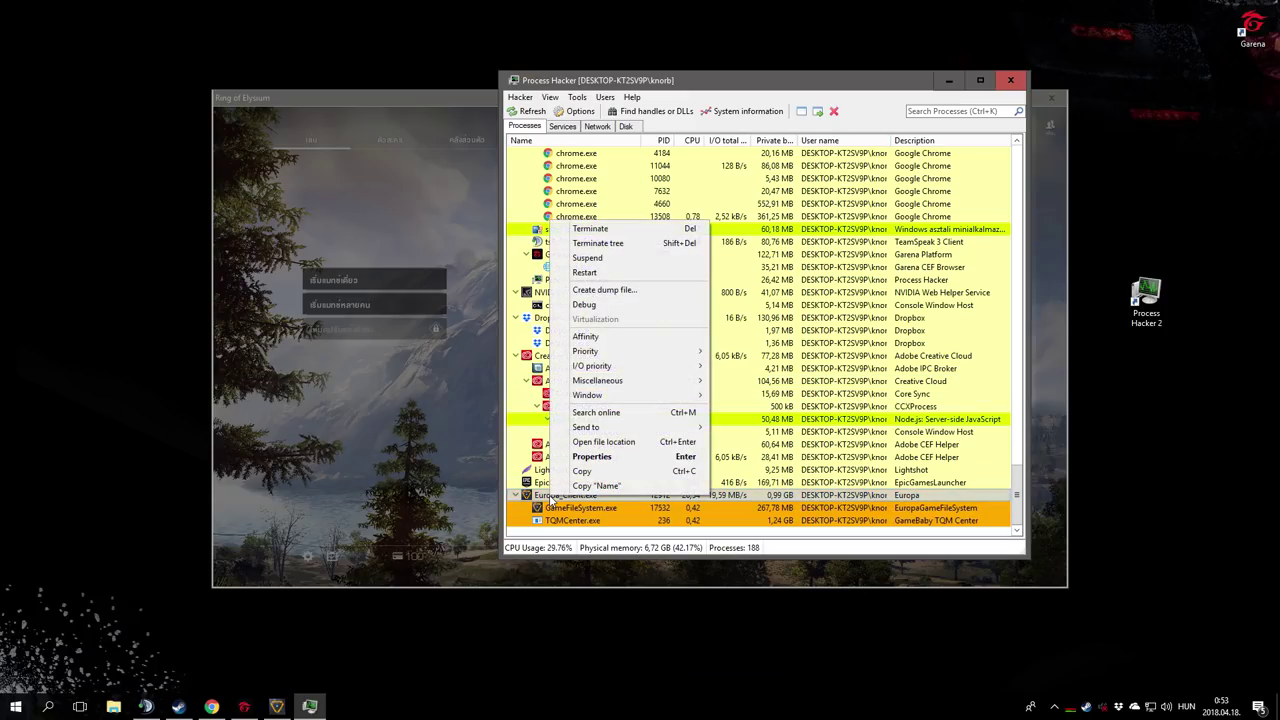
left_click(584, 458)
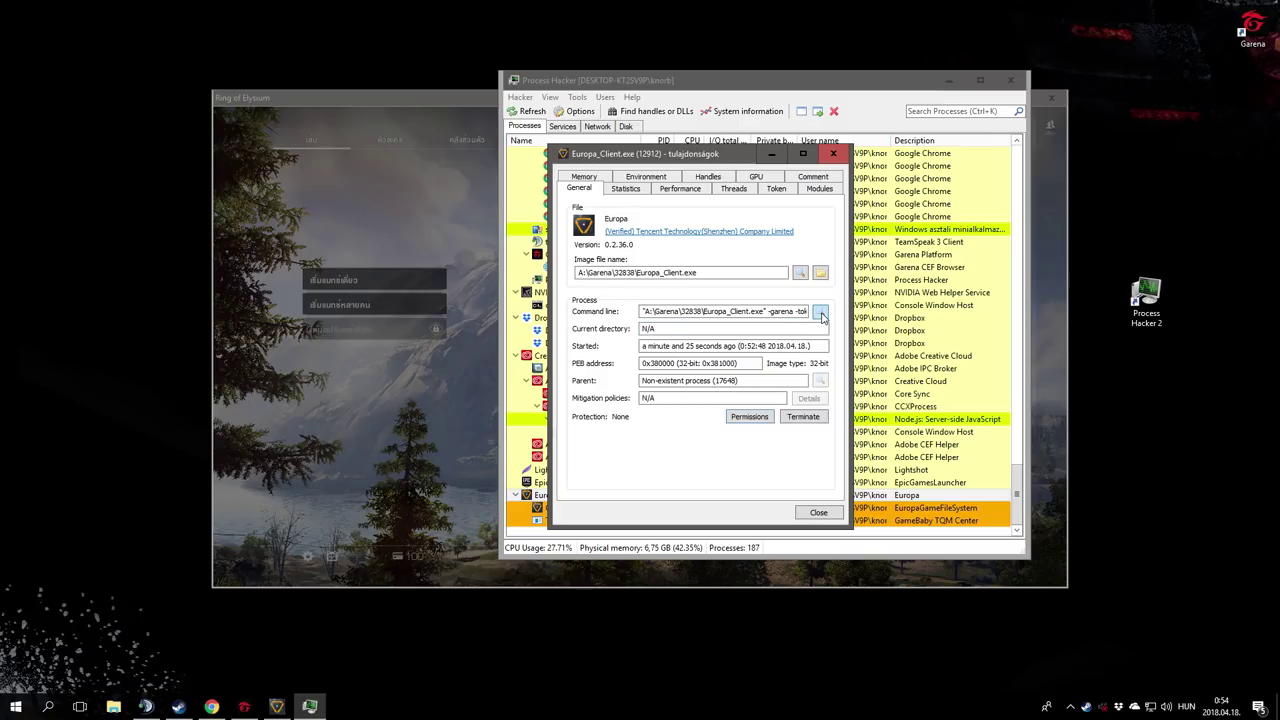
left_click(821, 315)
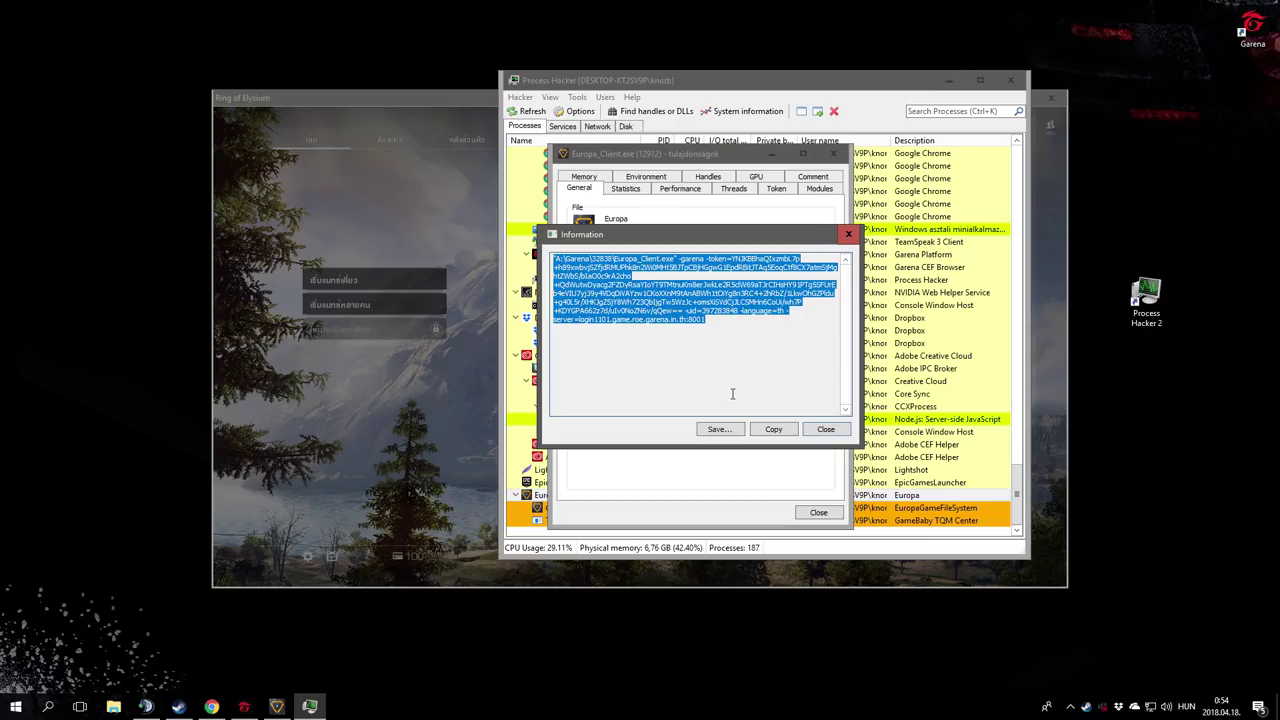
left_click(772, 440)
left_click(824, 430)
left_click(818, 512)
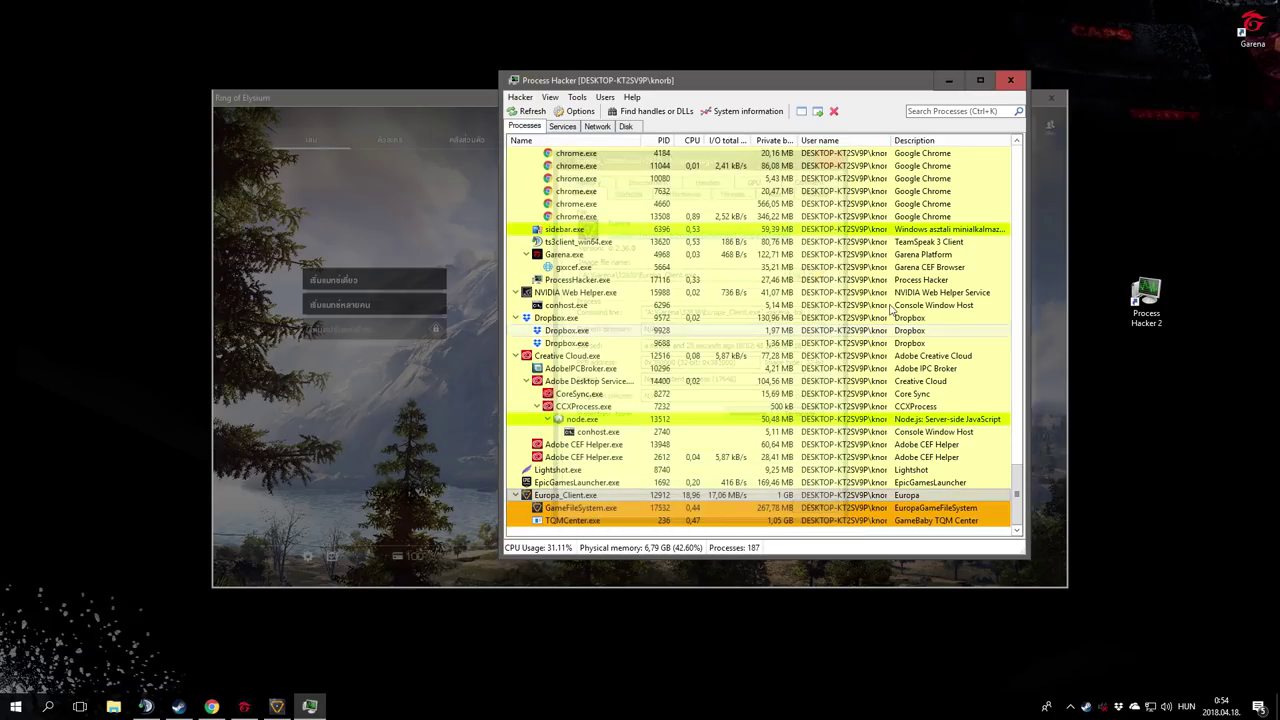
Clear the open windows off the desktop, create a new text document there with its default name, and open it.
left_click(981, 80)
left_click(989, 100)
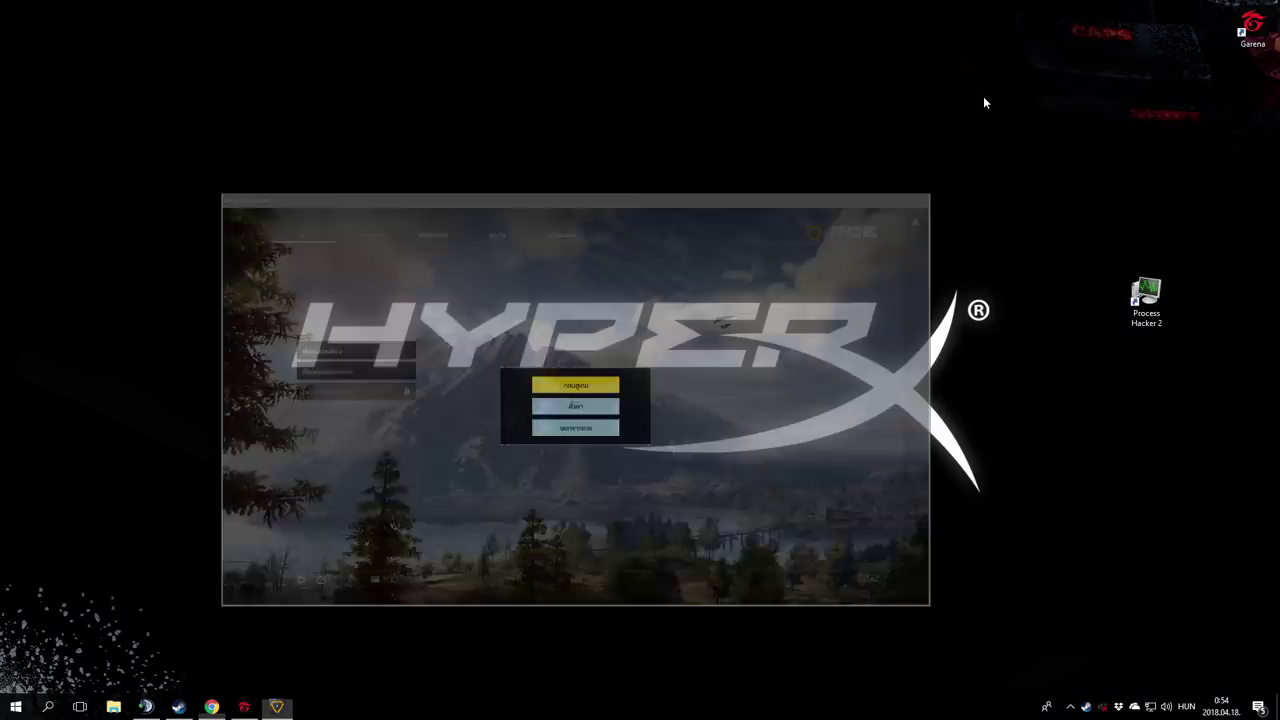
right_click(436, 147)
mouse_move(480, 276)
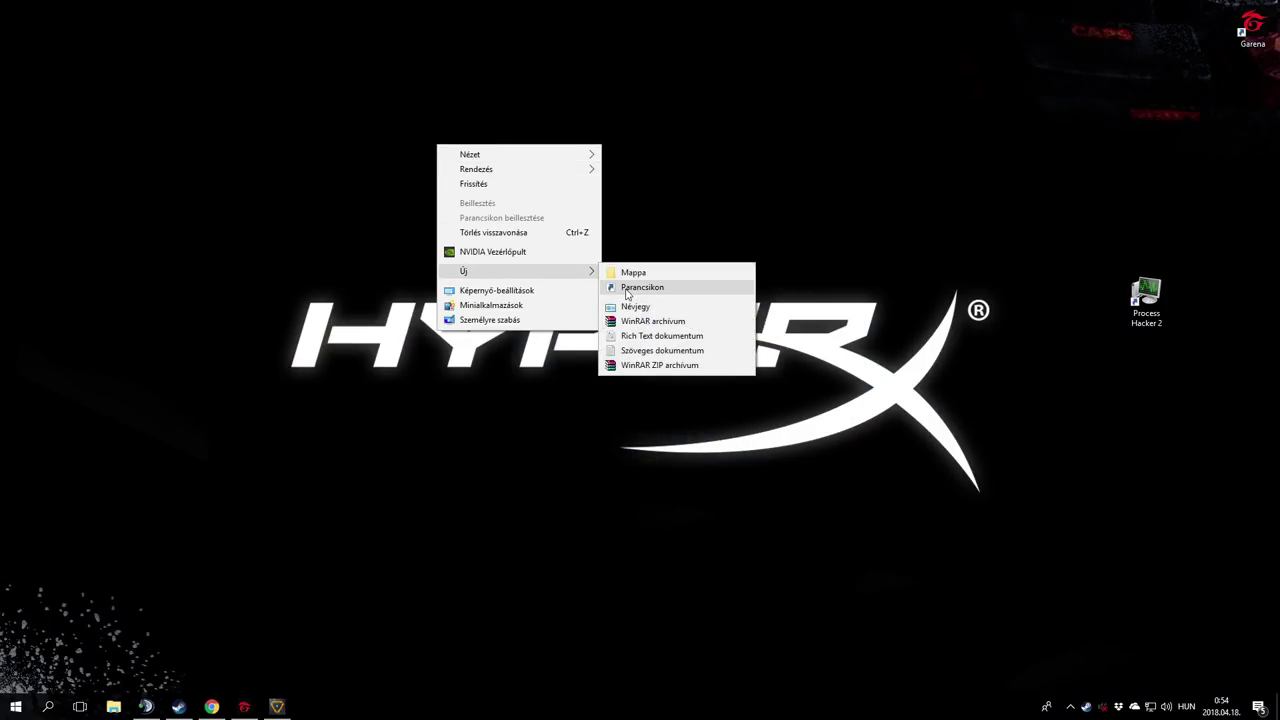
left_click(638, 350)
key("Return")
double_click(446, 172)
key("ctrl+v")
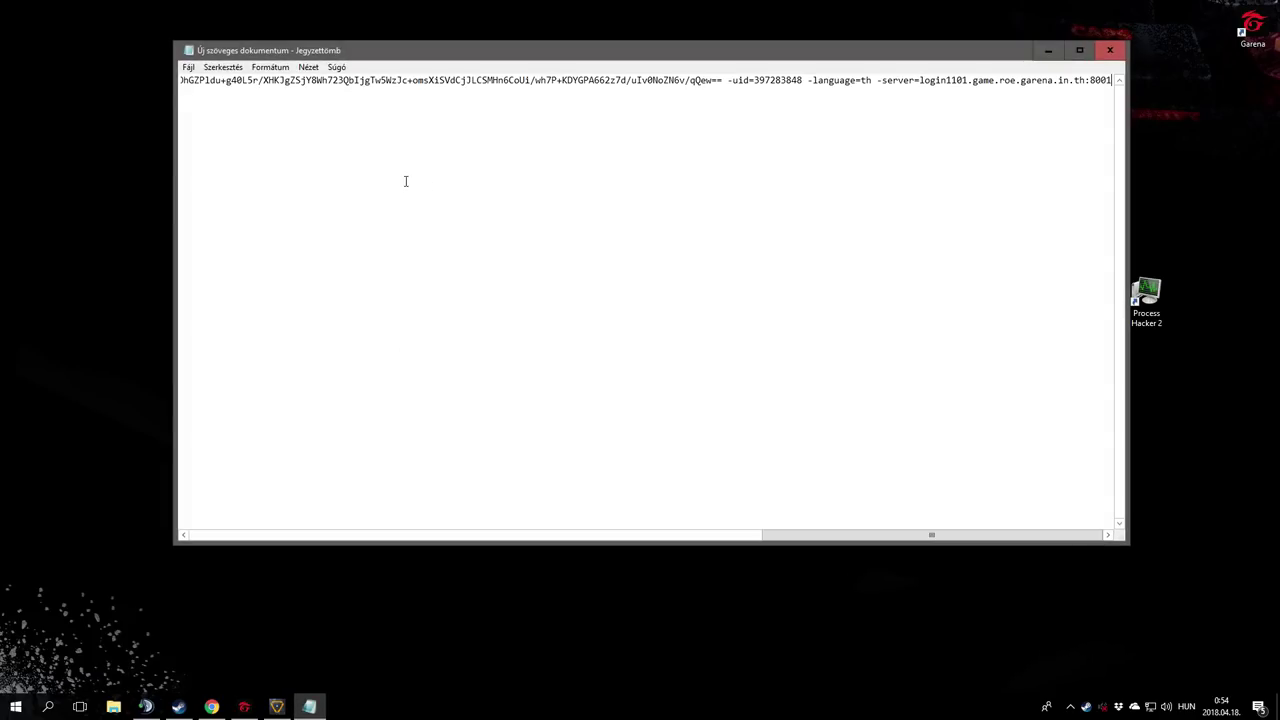
left_click_drag(817, 537, 200, 521)
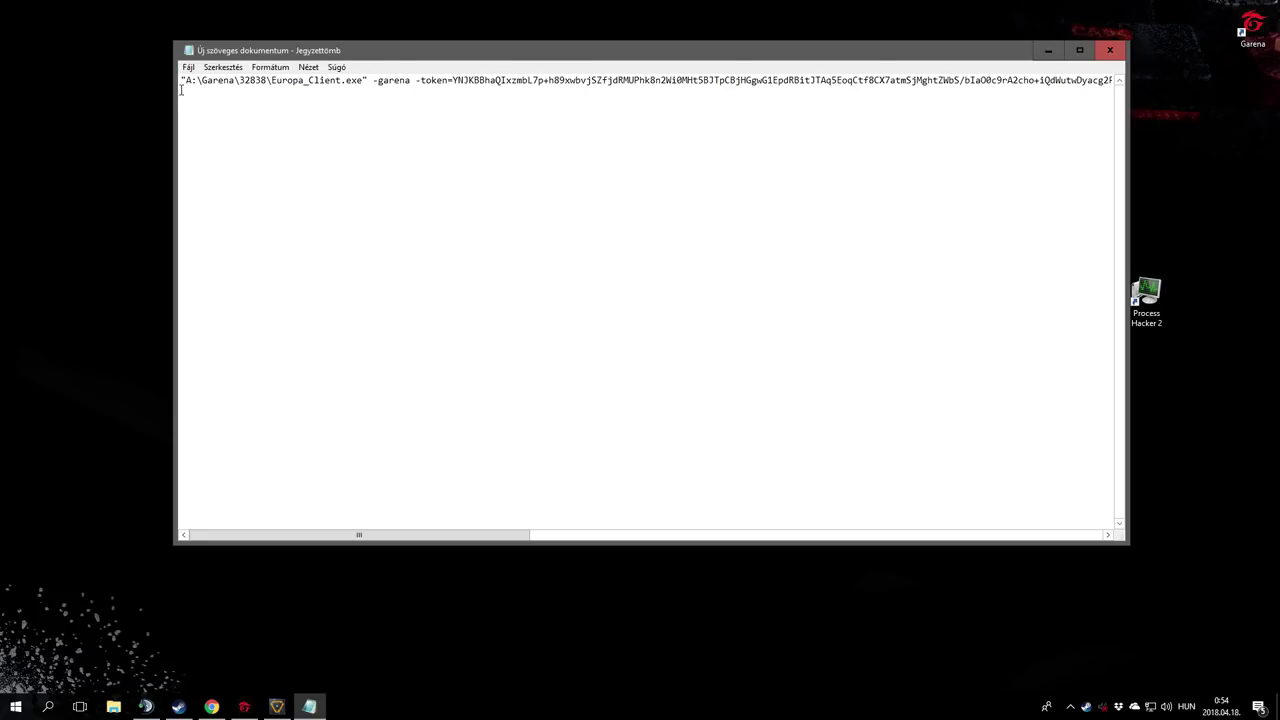
type("@echo ")
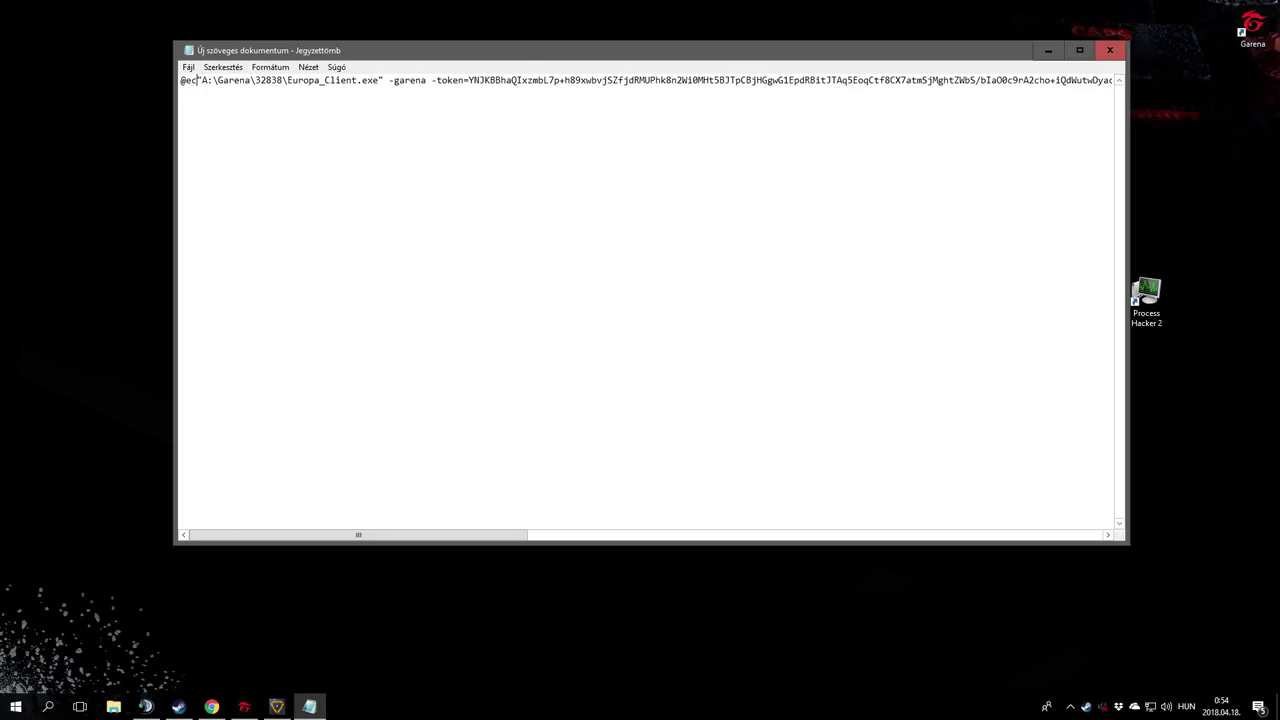
type("off")
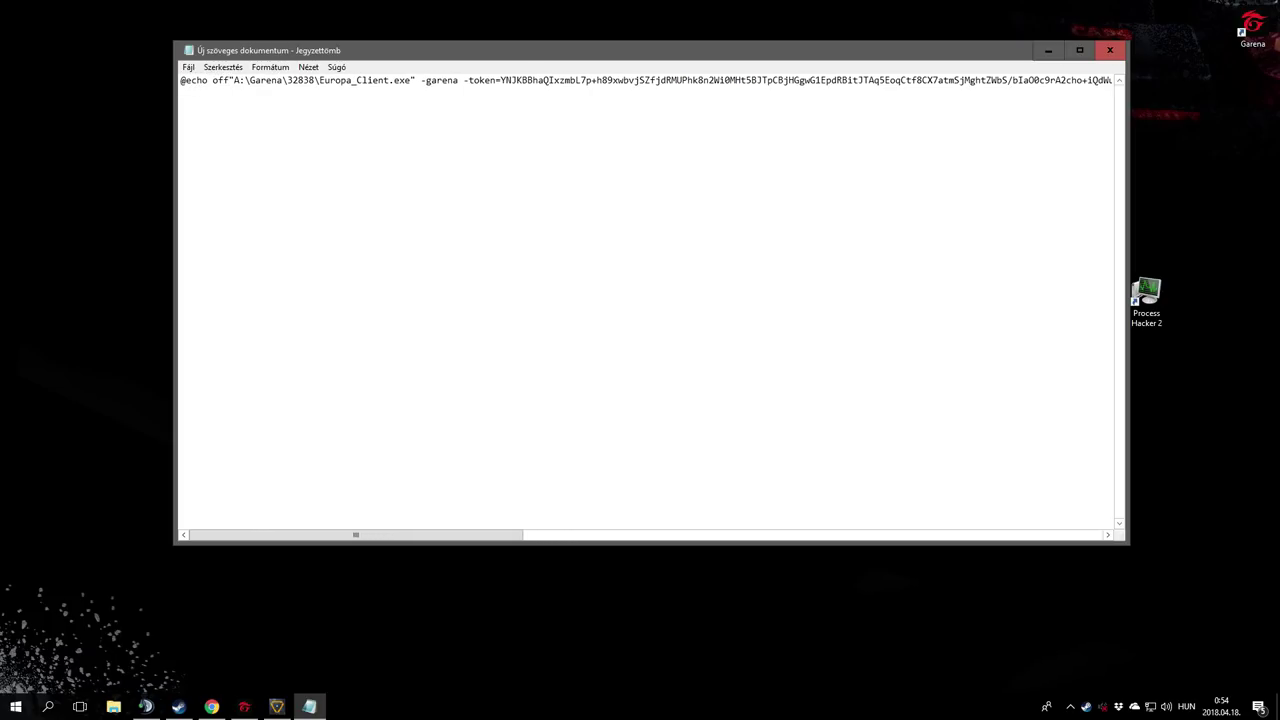
key("Return")
key("Return")
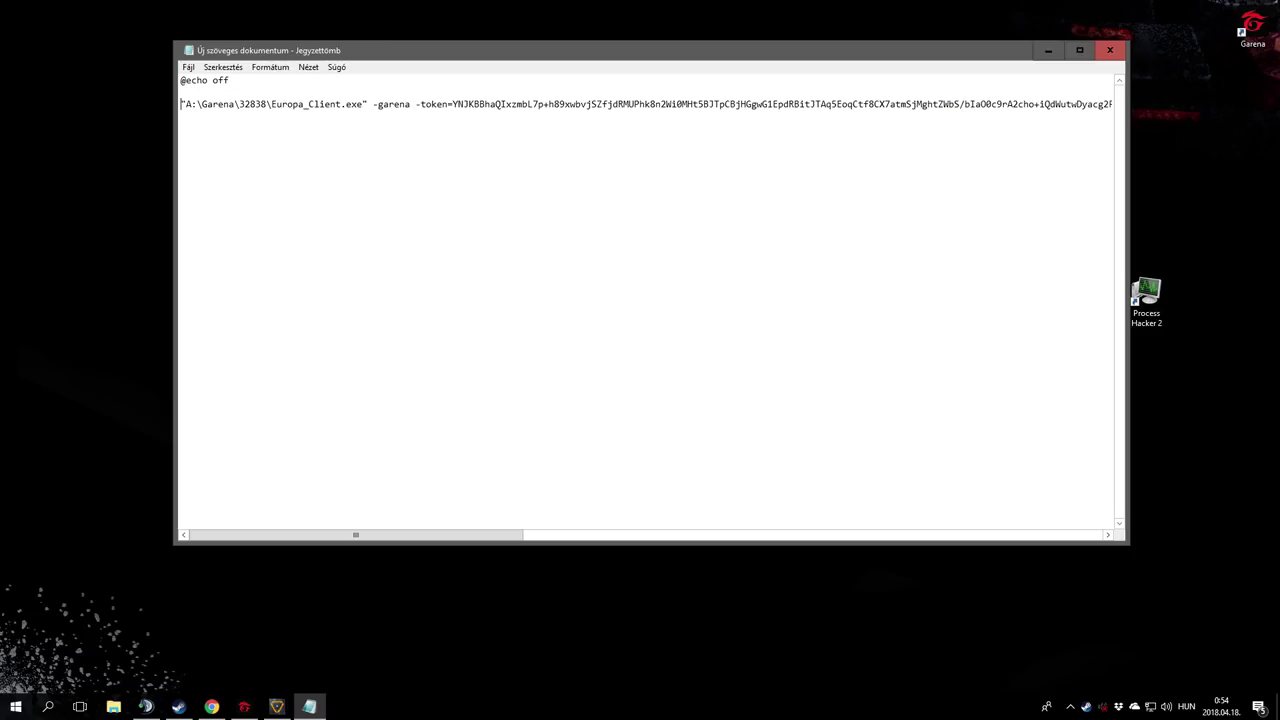
Add "exit" on its own line at the end of the script, separated from the game command by a blank line.
left_click_drag(257, 535, 888, 511)
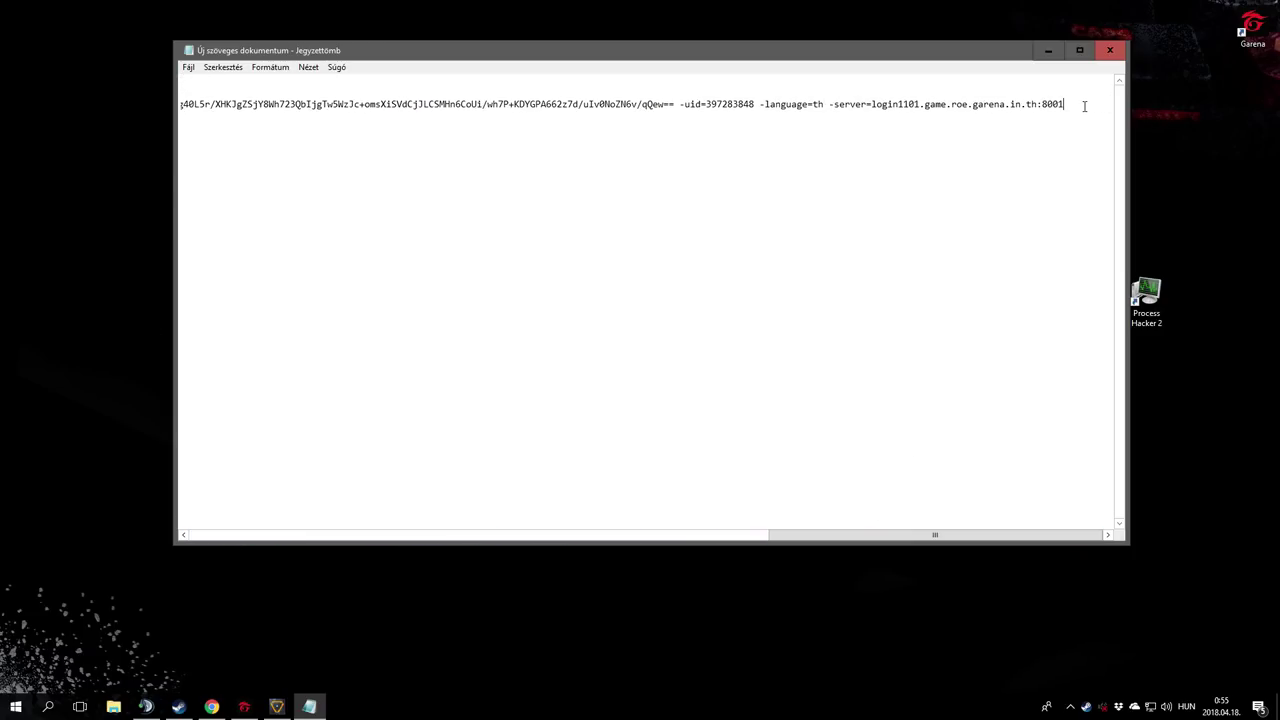
key("Return")
key("Return")
type("exit")
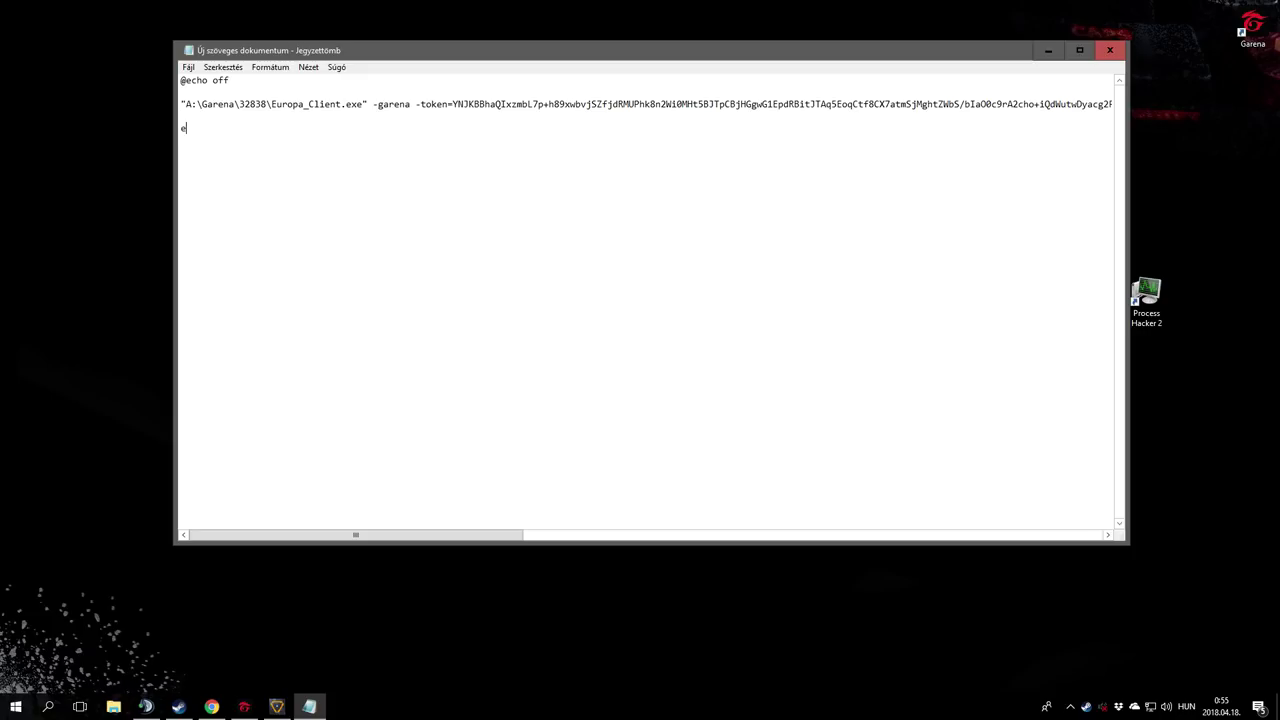
Set the -language parameter near the end of the game command to "en".
right_click(1105, 106)
left_click(380, 538)
left_click_drag(380, 538, 956, 544)
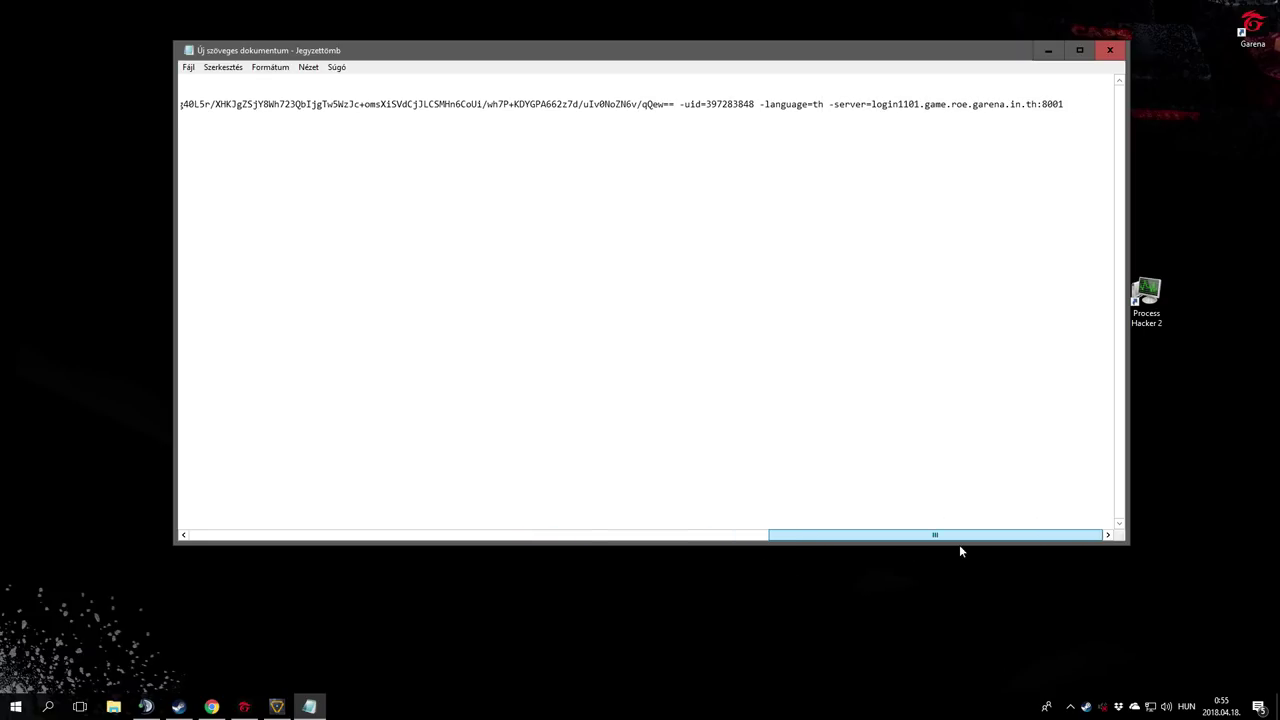
left_click_drag(1081, 106, 826, 104)
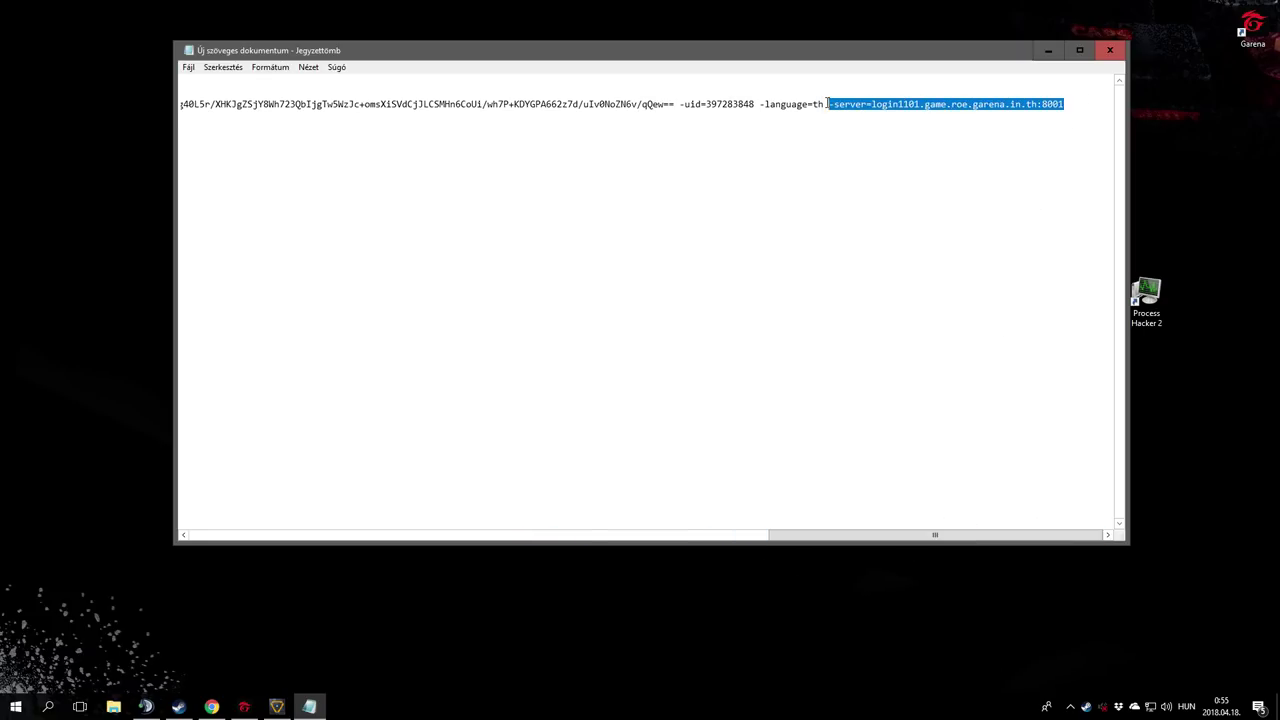
left_click(823, 104)
double_click(820, 104)
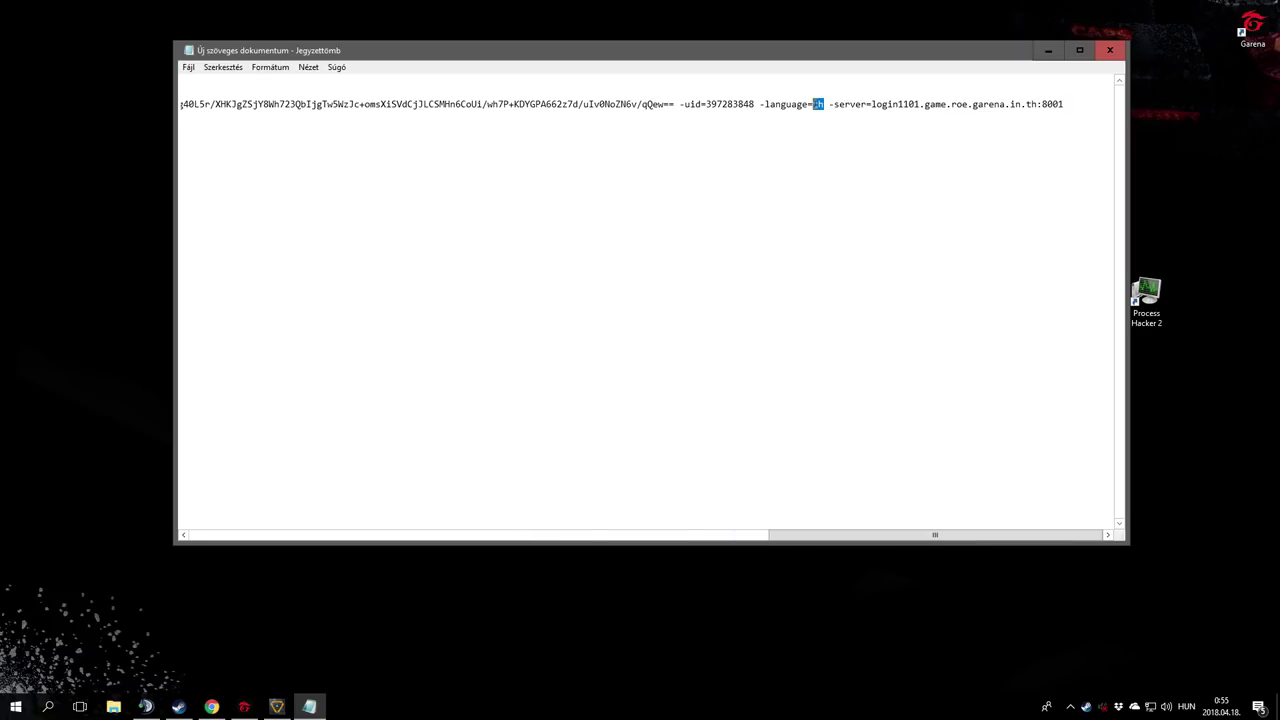
type("en")
Save the script to the desktop as "RoE Translated1.bat" without overwriting the existing batch file, and close the editor.
left_click(188, 67)
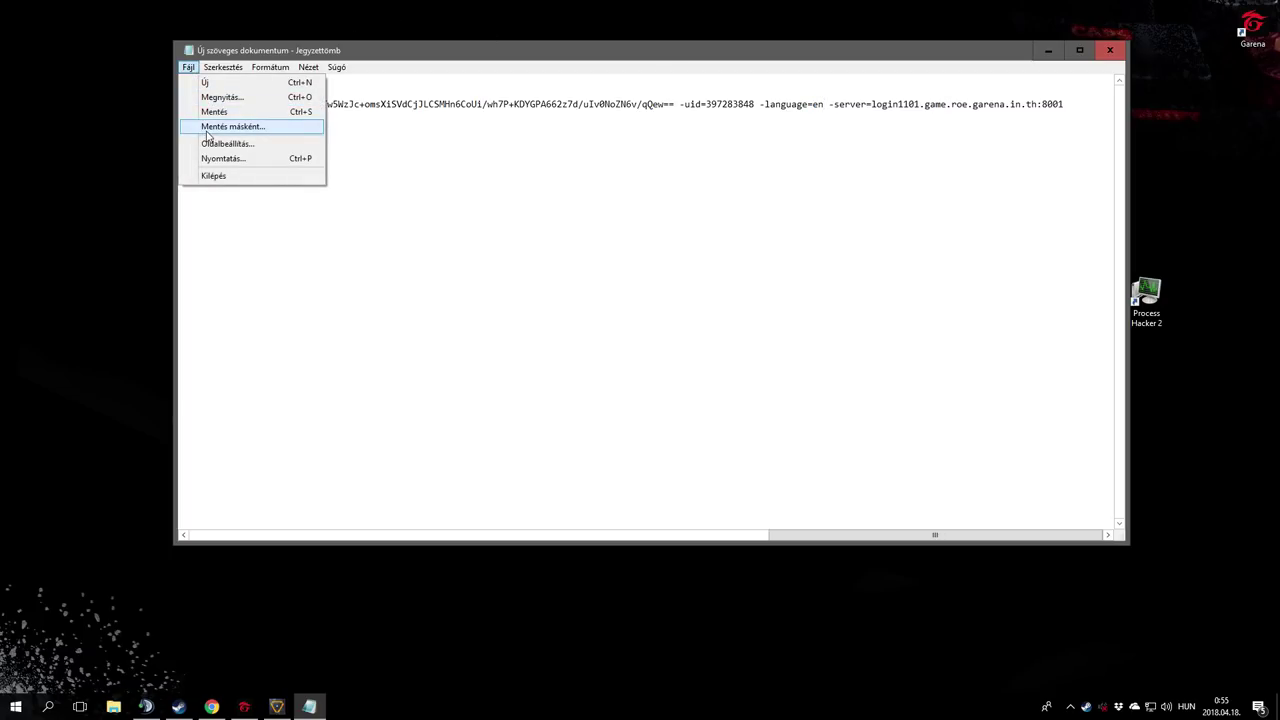
left_click(208, 127)
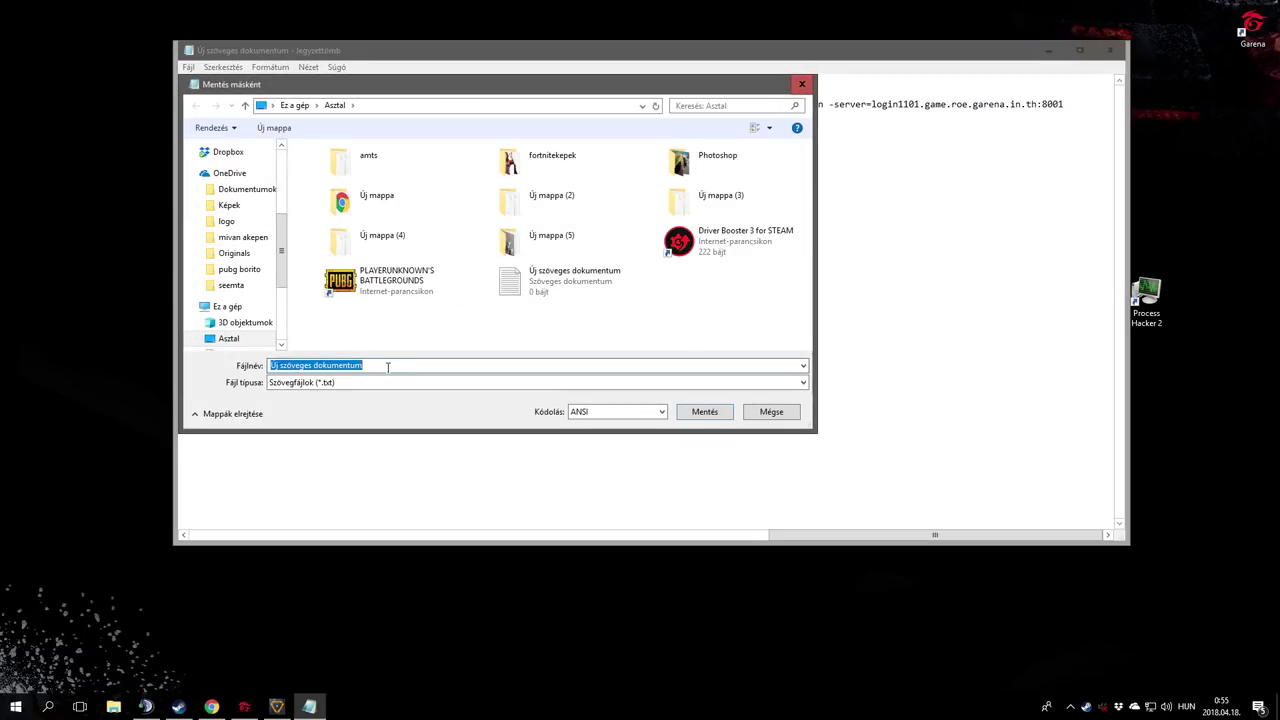
type("ro")
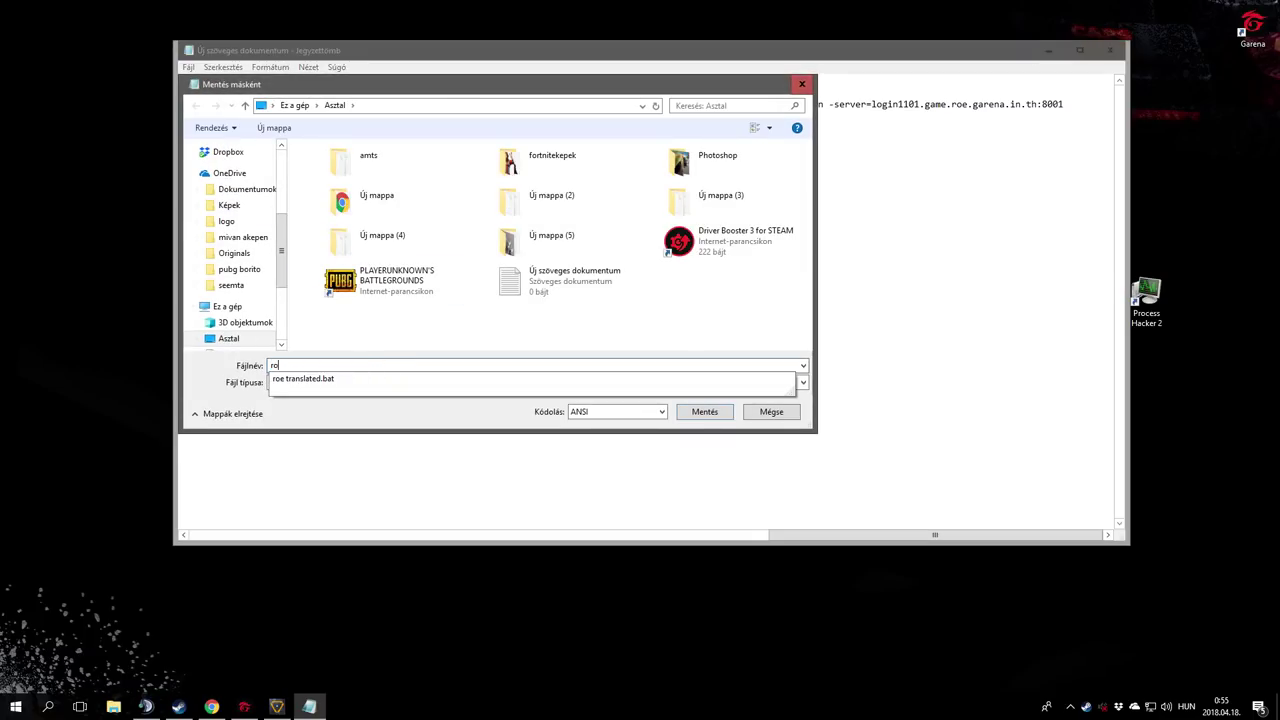
key("BackSpace")
type("RoE Translated.bat")
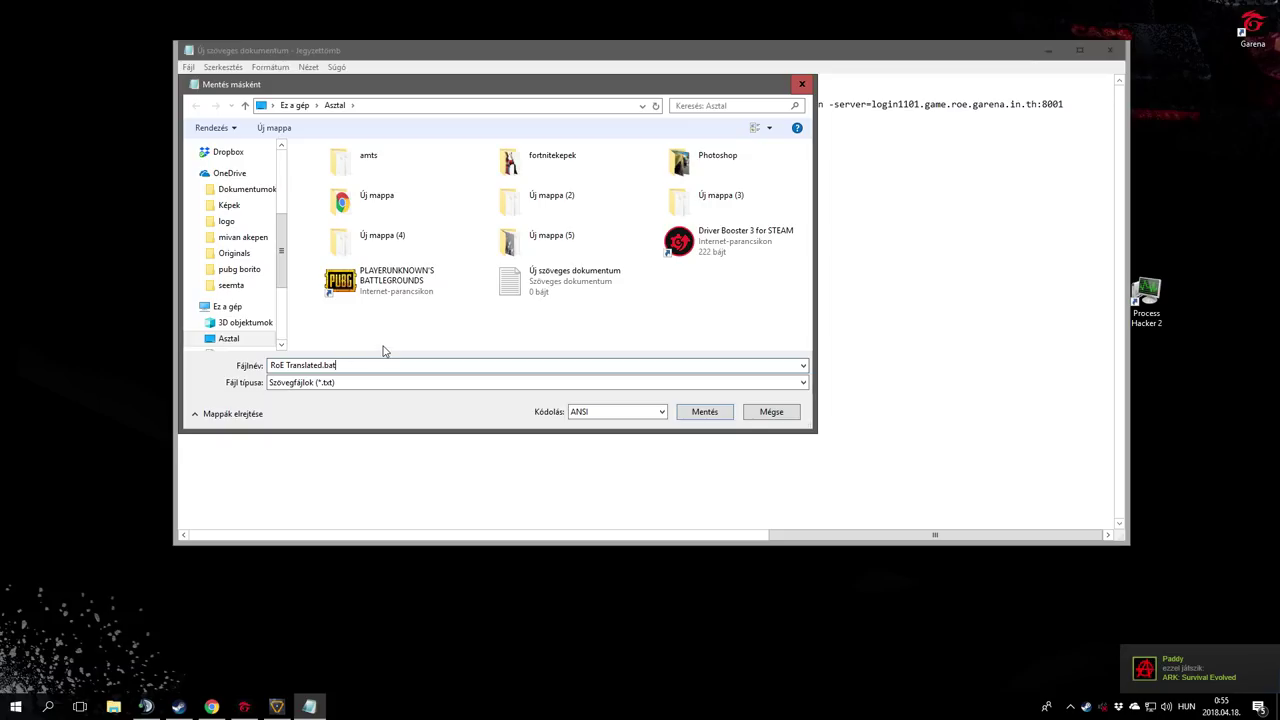
left_click(698, 411)
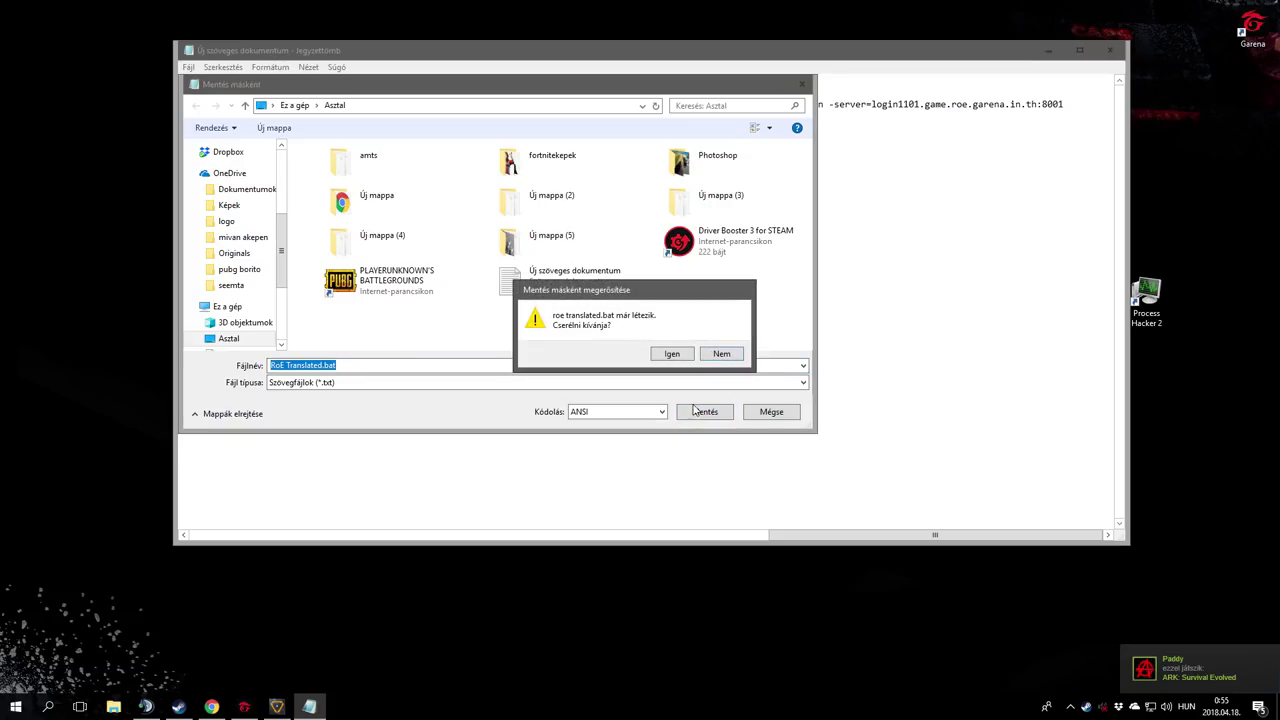
left_click(715, 355)
left_click(322, 366)
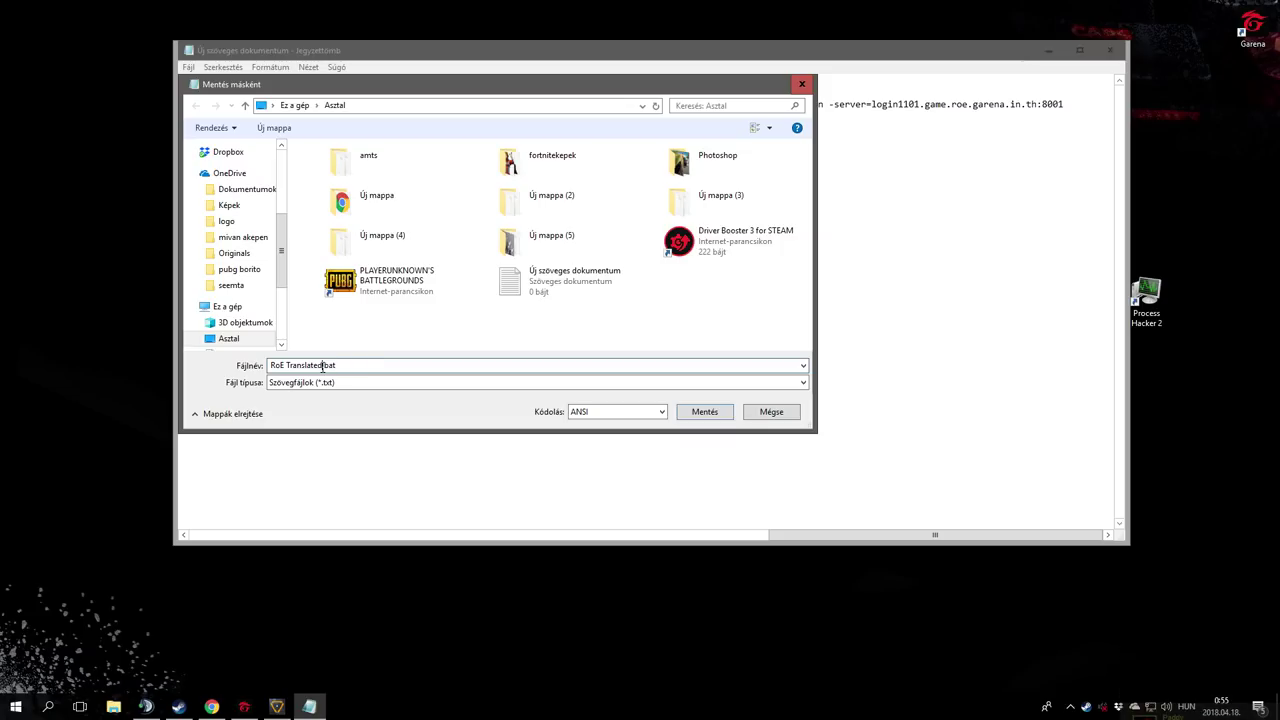
type("1")
left_click(704, 411)
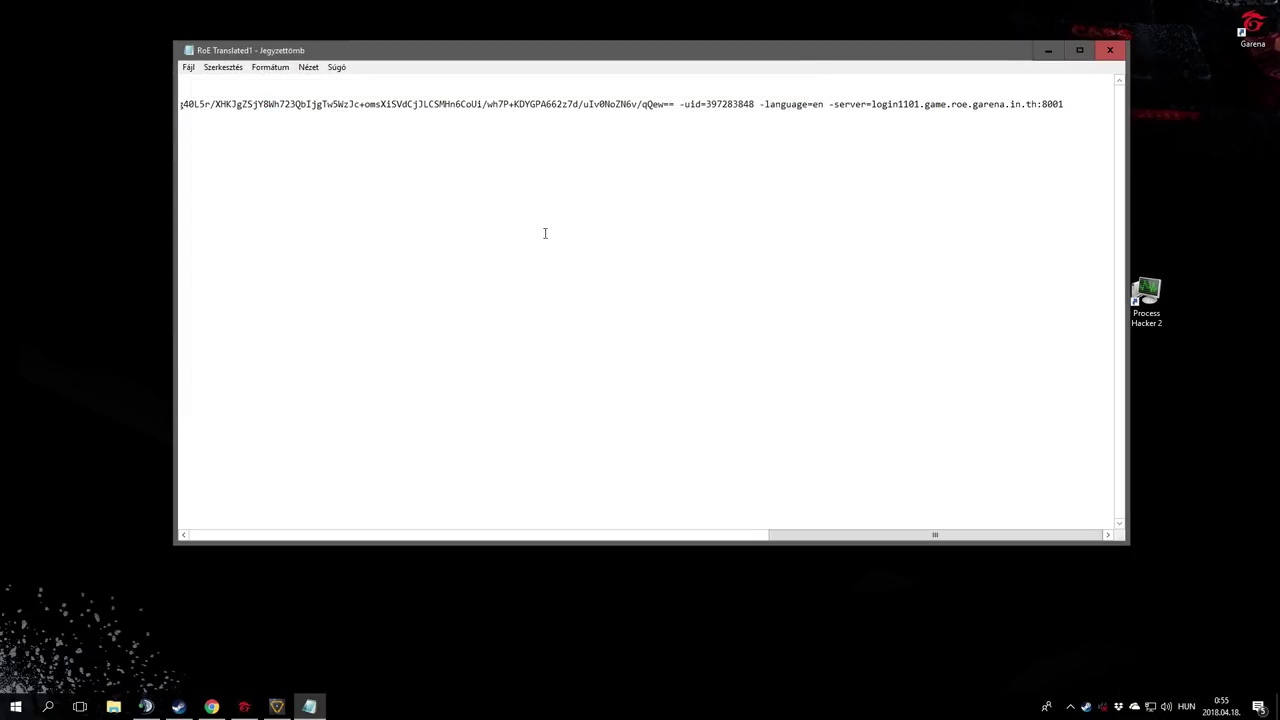
left_click(1108, 50)
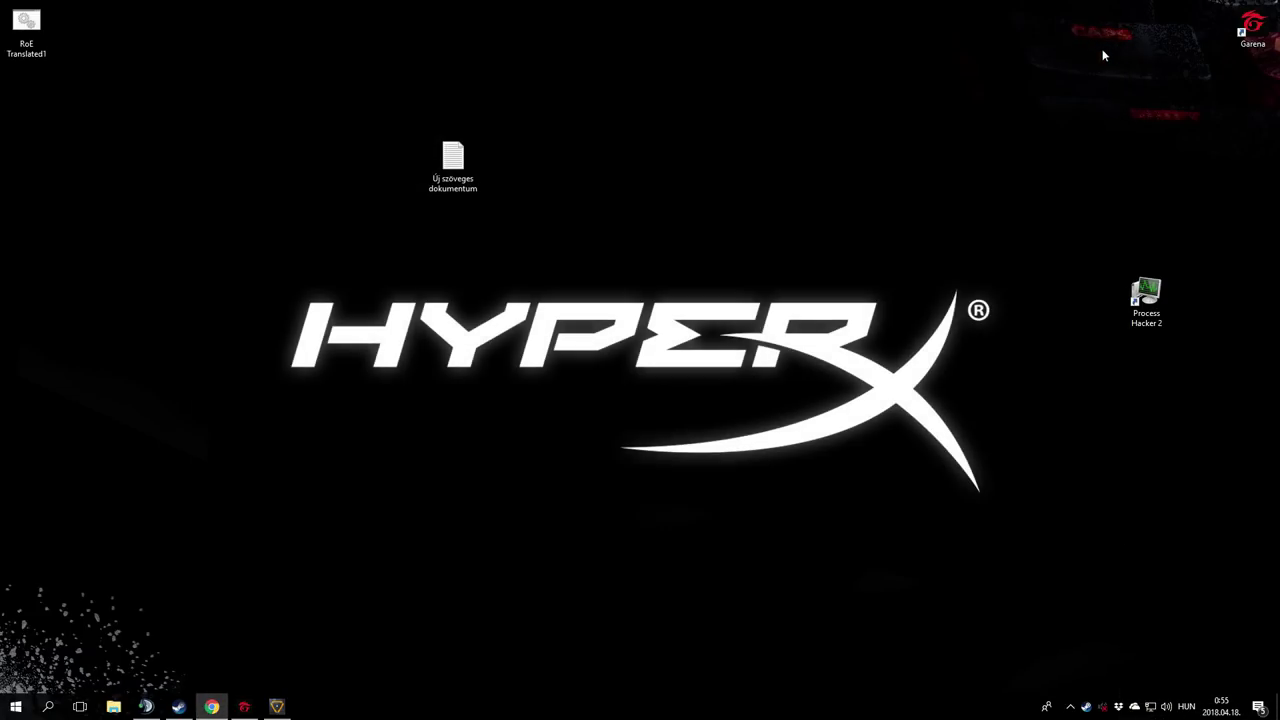
Delete the leftover empty text document from the desktop and place the Process Hacker 2 shortcut beside the Garena shortcut.
left_click(458, 160)
key("Delete")
left_click_drag(1146, 298, 1166, 70)
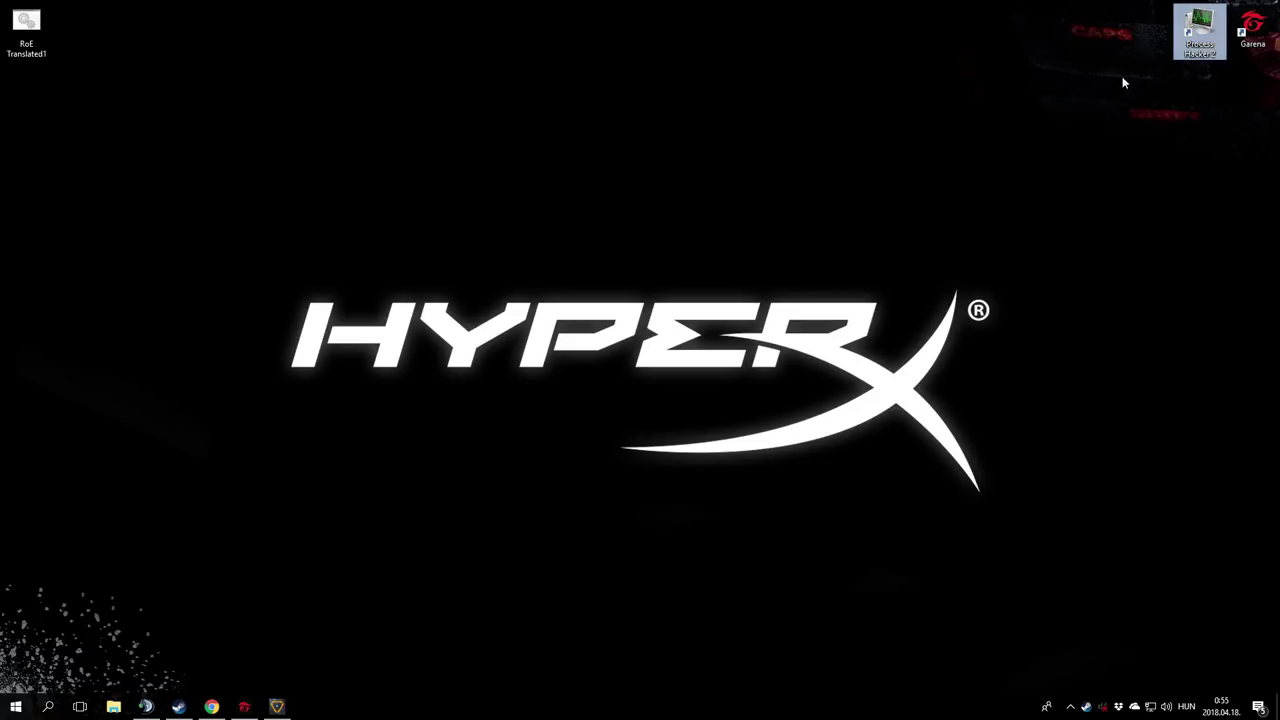
Run the RoE Translated1 script from the desktop and allow Europa to make changes to the device.
double_click(36, 38)
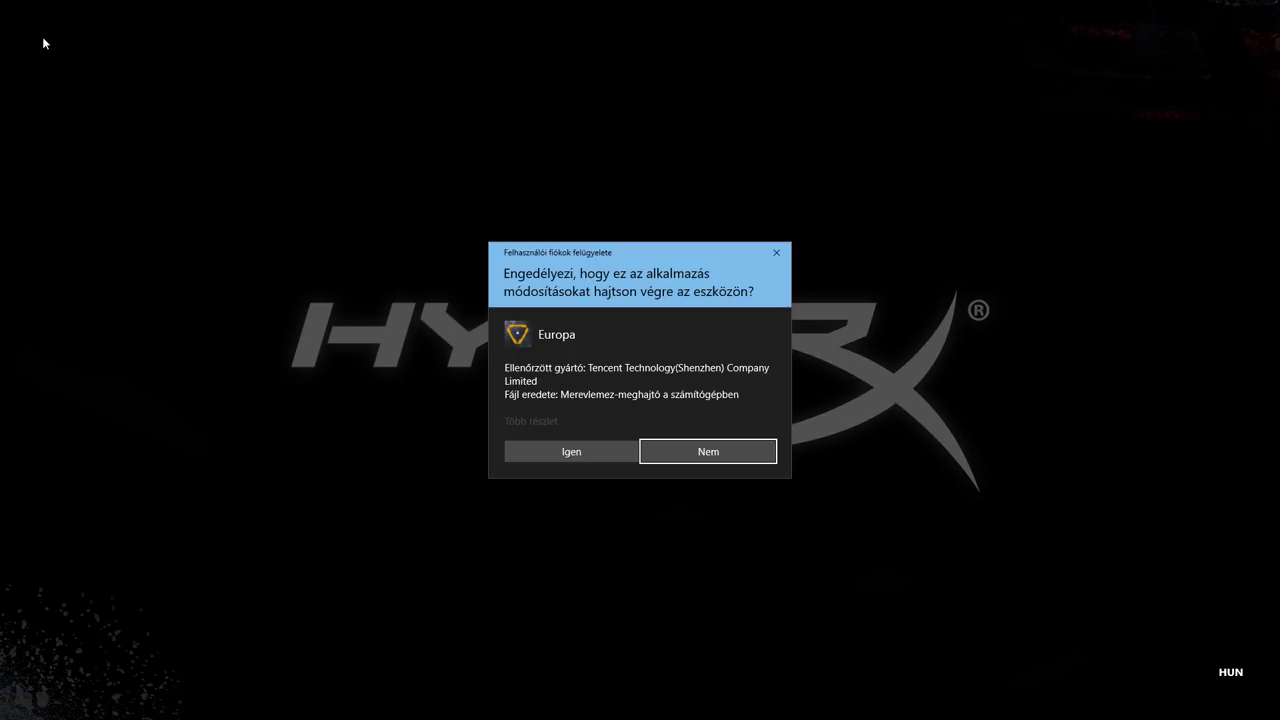
left_click(544, 451)
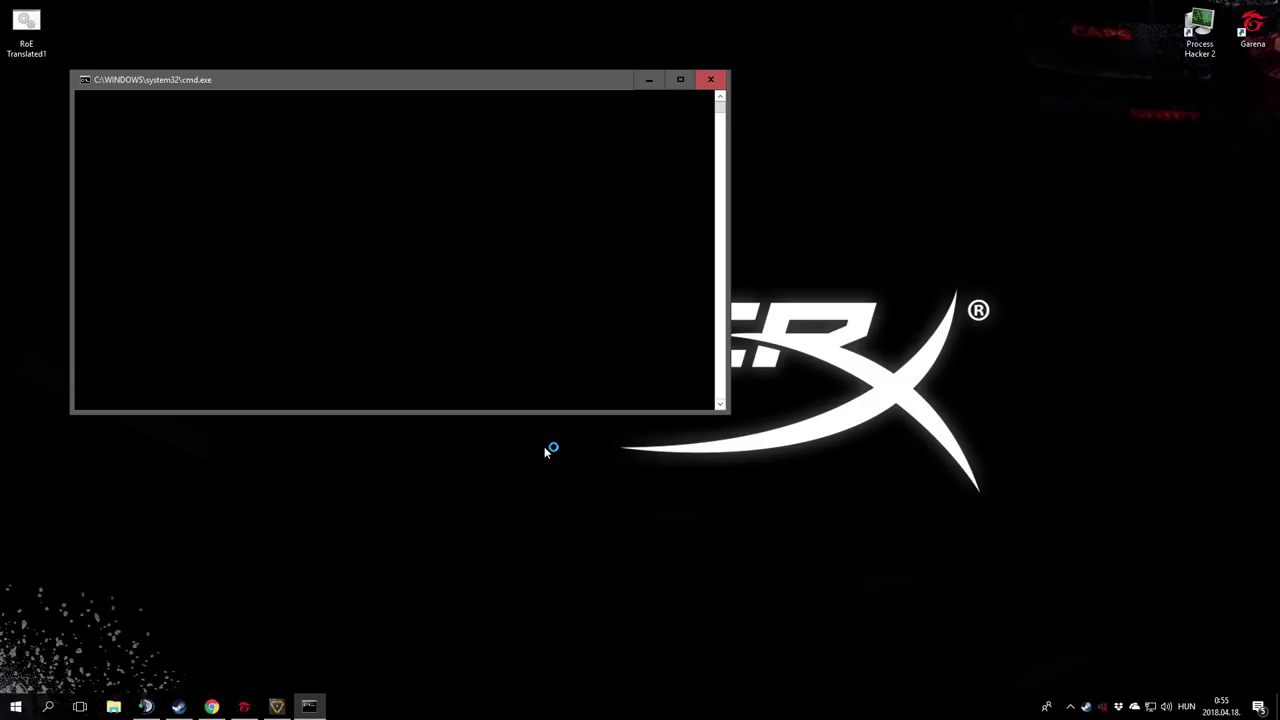